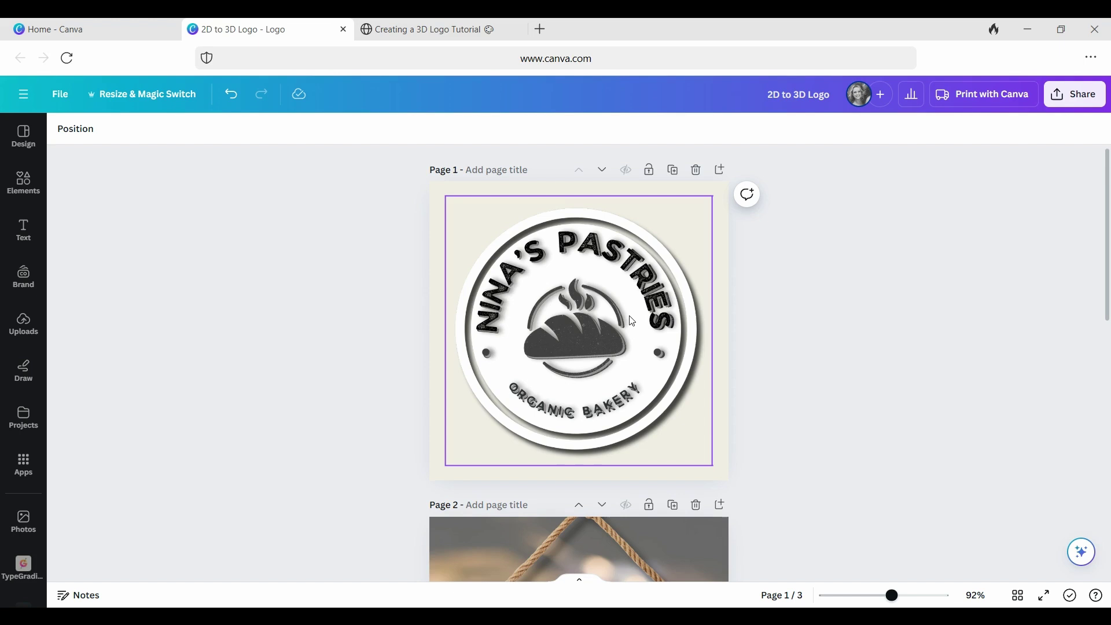
# Scroll through the 3D and wooden-sign example pages, stopping on page 3's flat Nina's Pastries logo
pyautogui.moveTo(1106, 223); pyautogui.dragTo(1107, 350)
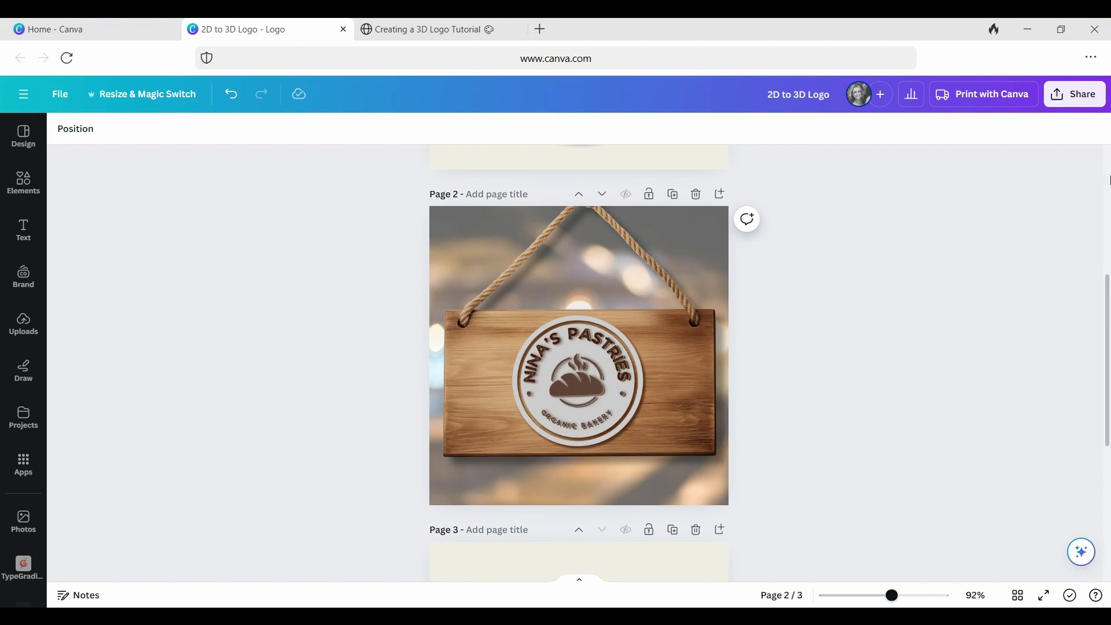
pyautogui.scroll(-5, 585, 416)
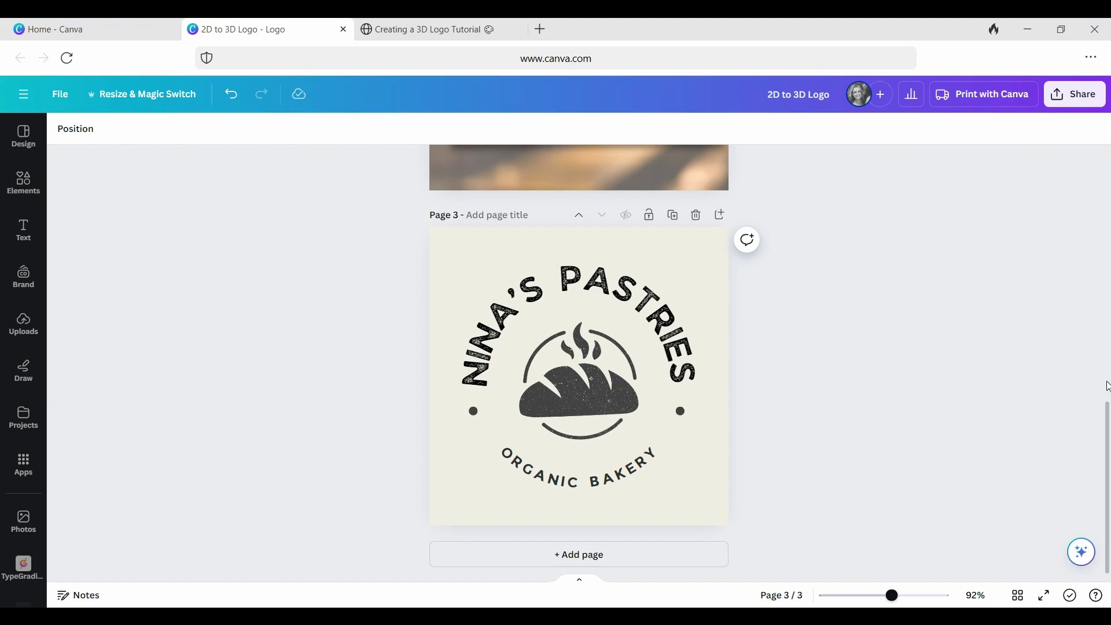
pyautogui.moveTo(1108, 436); pyautogui.dragTo(1107, 202)
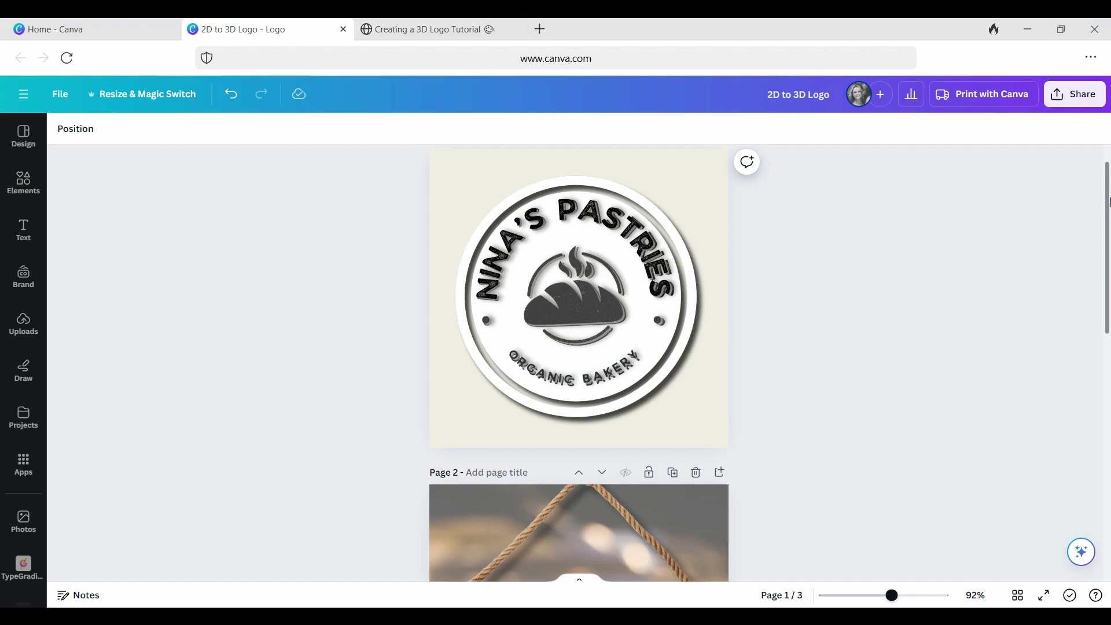
pyautogui.moveTo(1107, 202); pyautogui.dragTo(1108, 445)
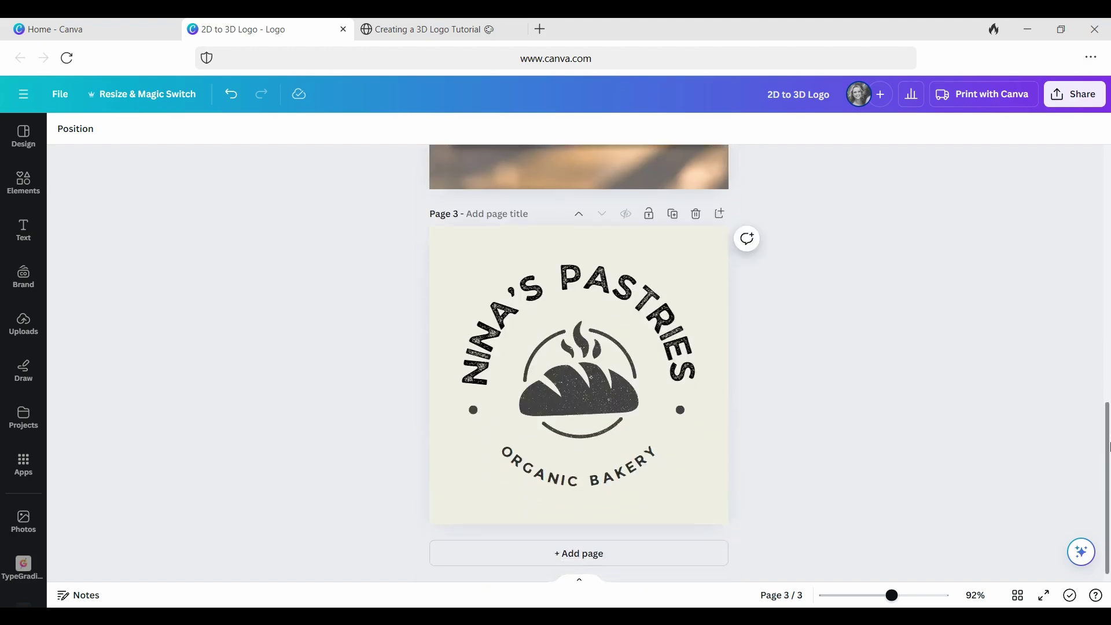
pyautogui.moveTo(1108, 445); pyautogui.dragTo(1108, 213)
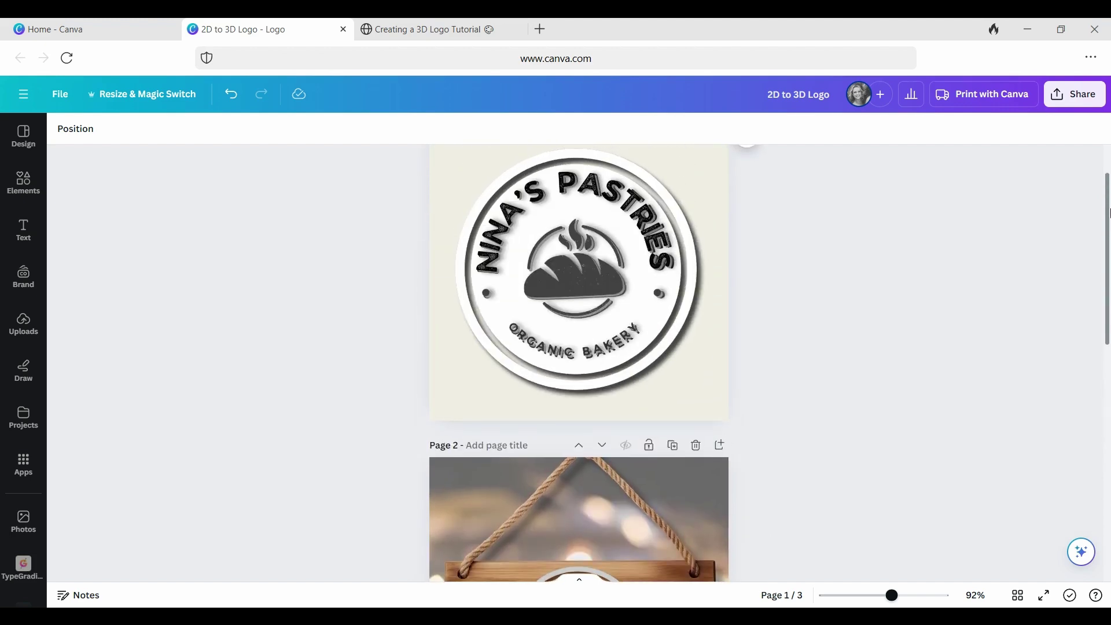
pyautogui.scroll(-10, 689, 378)
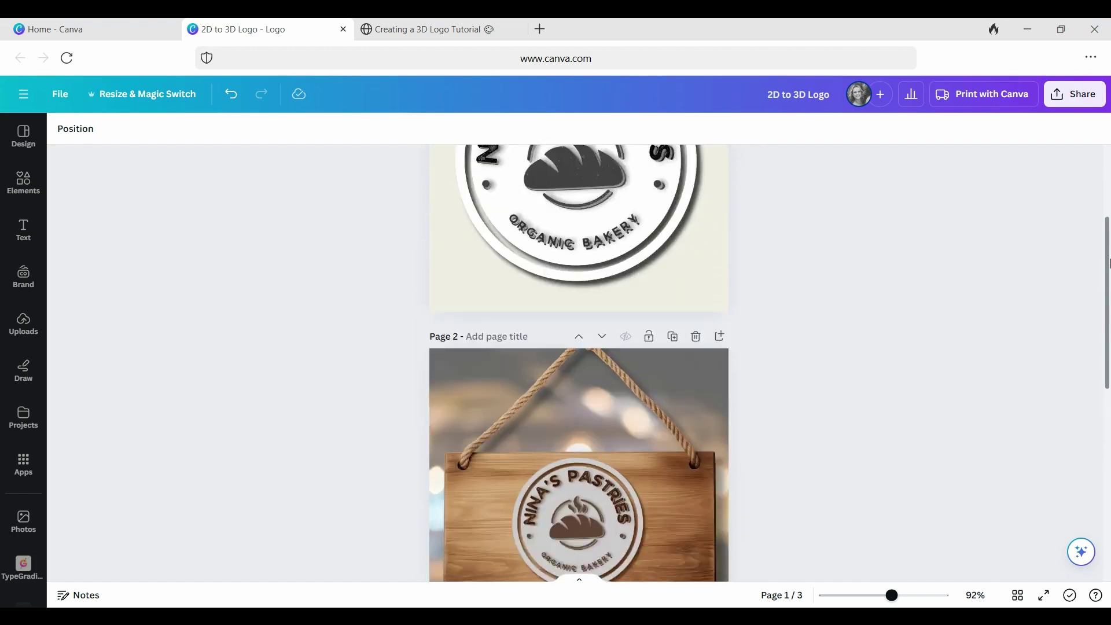
# Give page 3's flat logo a black Drop shadow: blur 11, angle 74, distance 26, intensity 75
pyautogui.click(646, 331)
pyautogui.click(23, 324)
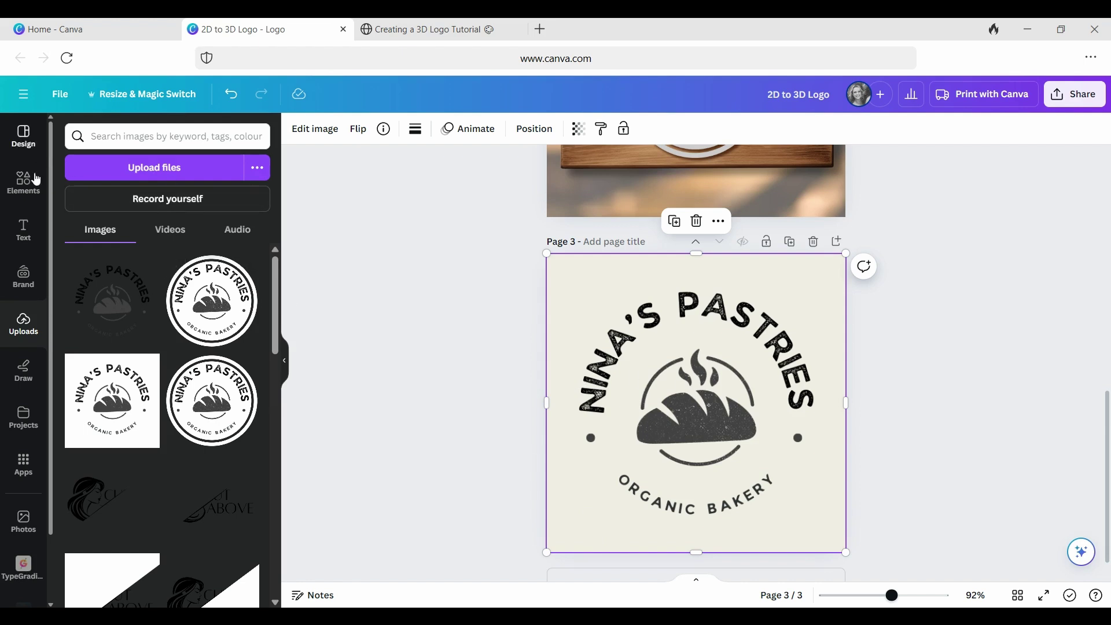
pyautogui.click(303, 128)
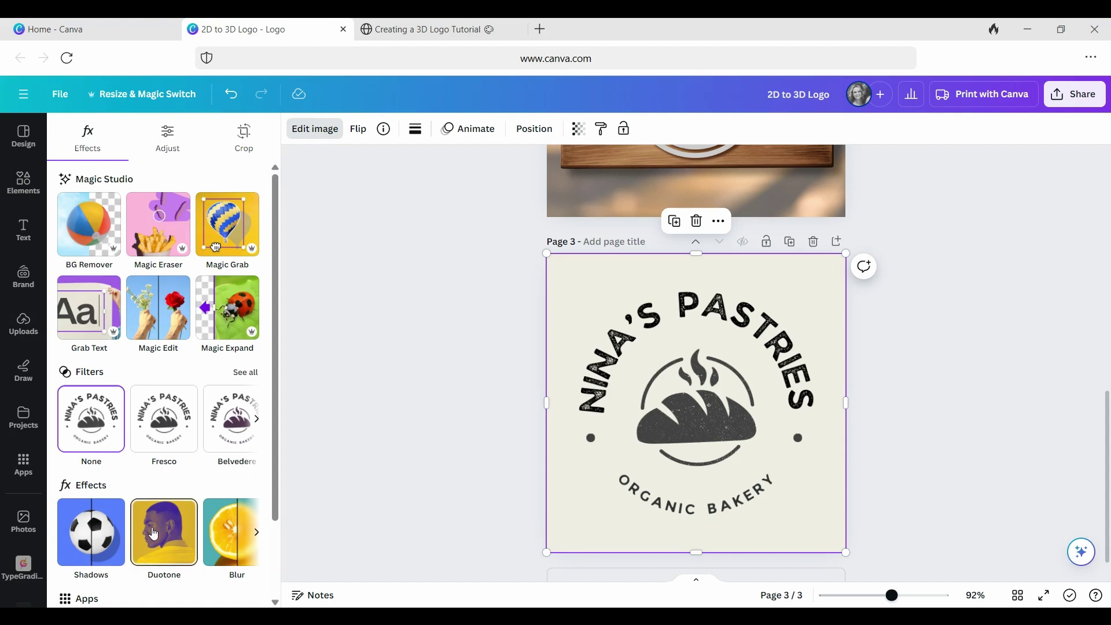
pyautogui.click(103, 550)
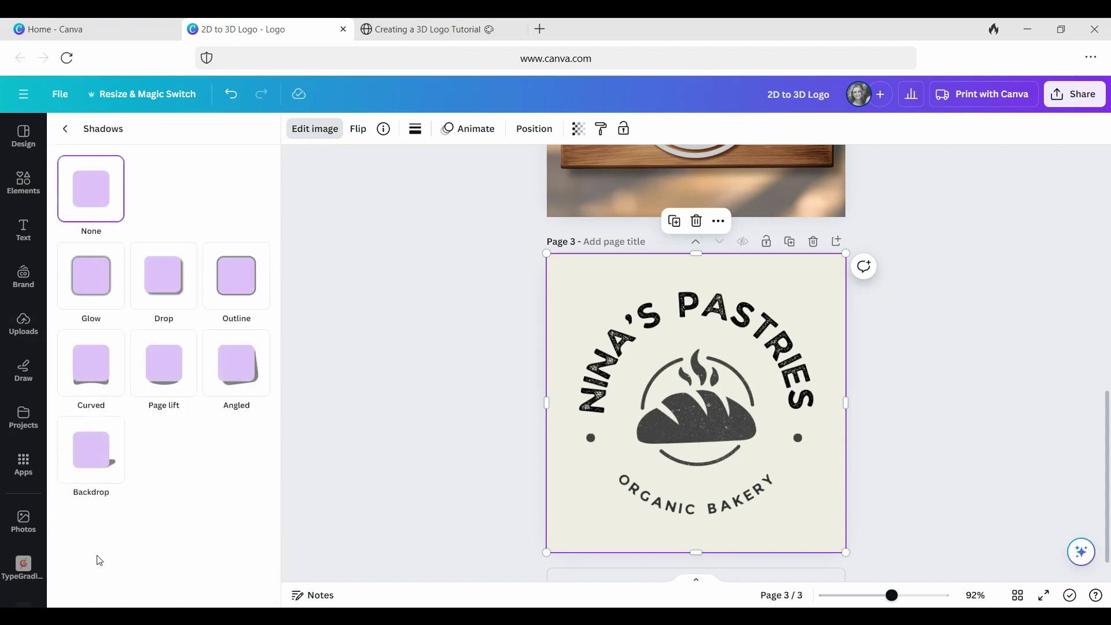
pyautogui.click(158, 282)
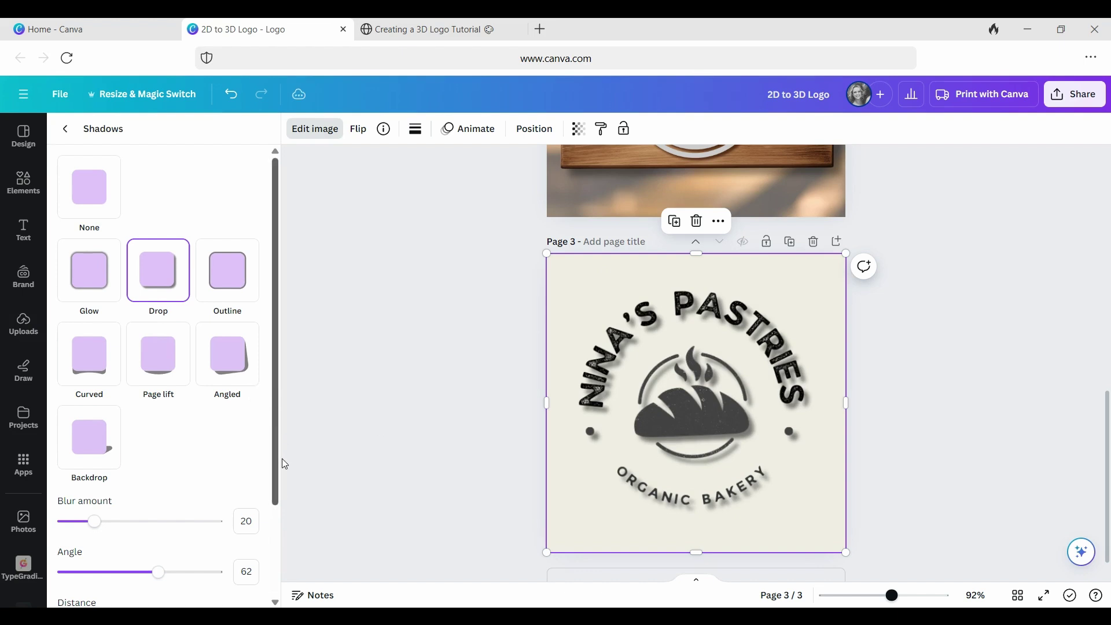
pyautogui.scroll(-2, 278, 515)
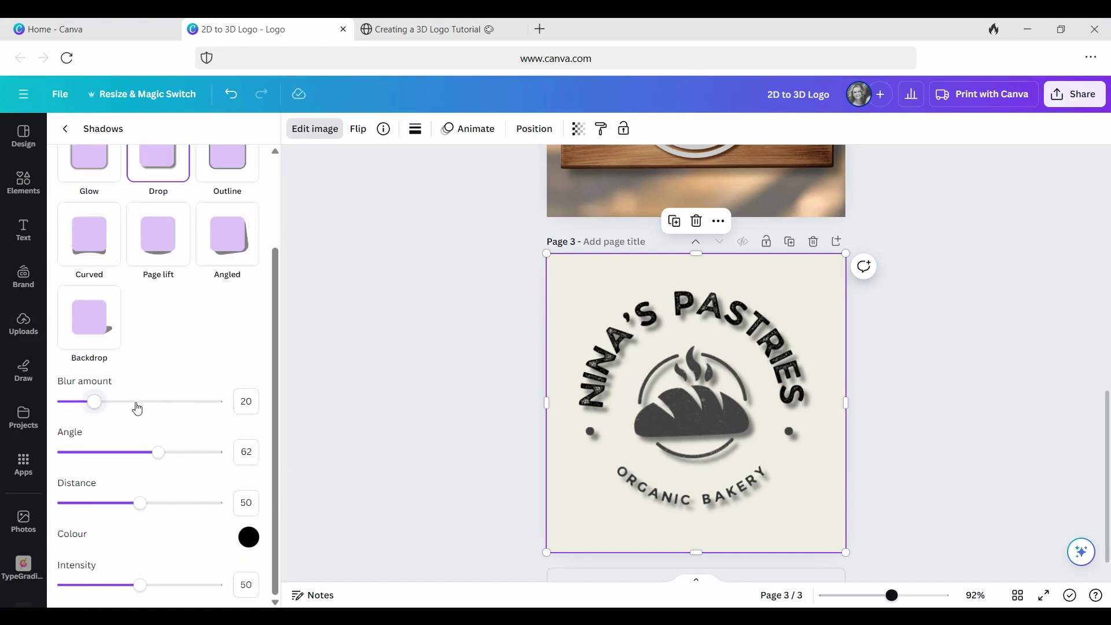
pyautogui.moveTo(94, 402); pyautogui.dragTo(110, 403)
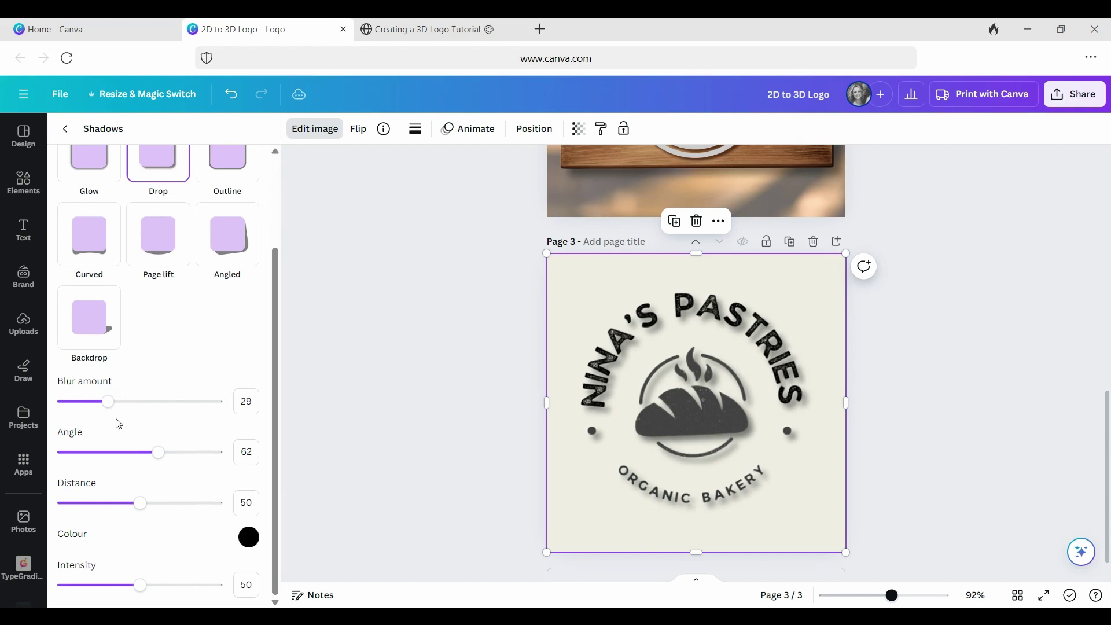
pyautogui.moveTo(158, 452); pyautogui.dragTo(174, 454)
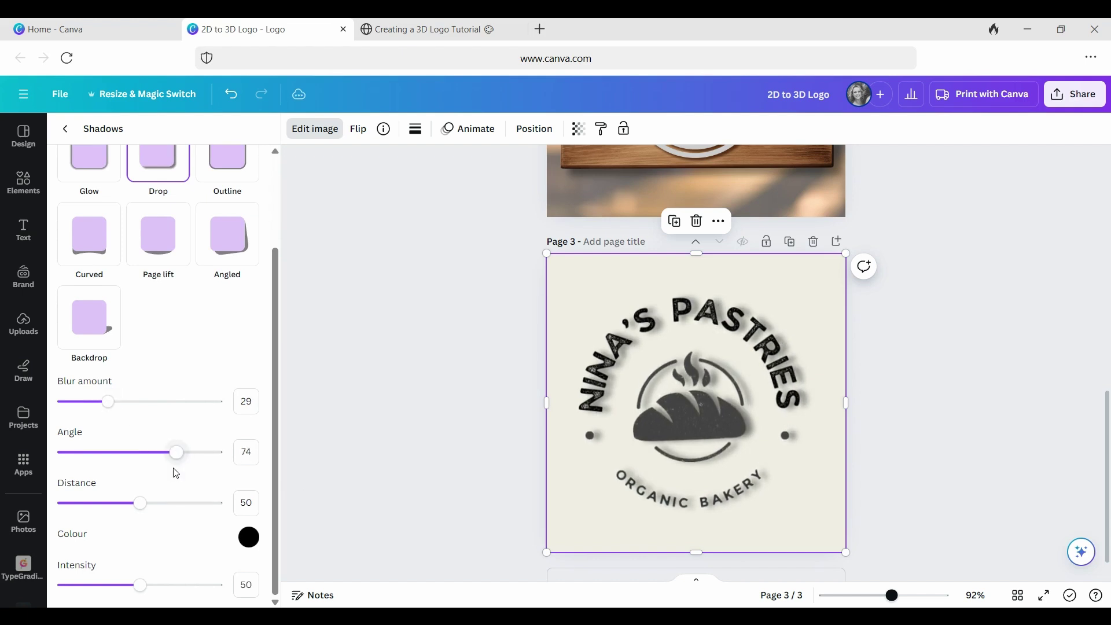
pyautogui.moveTo(146, 499); pyautogui.dragTo(102, 505)
pyautogui.moveTo(134, 582); pyautogui.dragTo(181, 590)
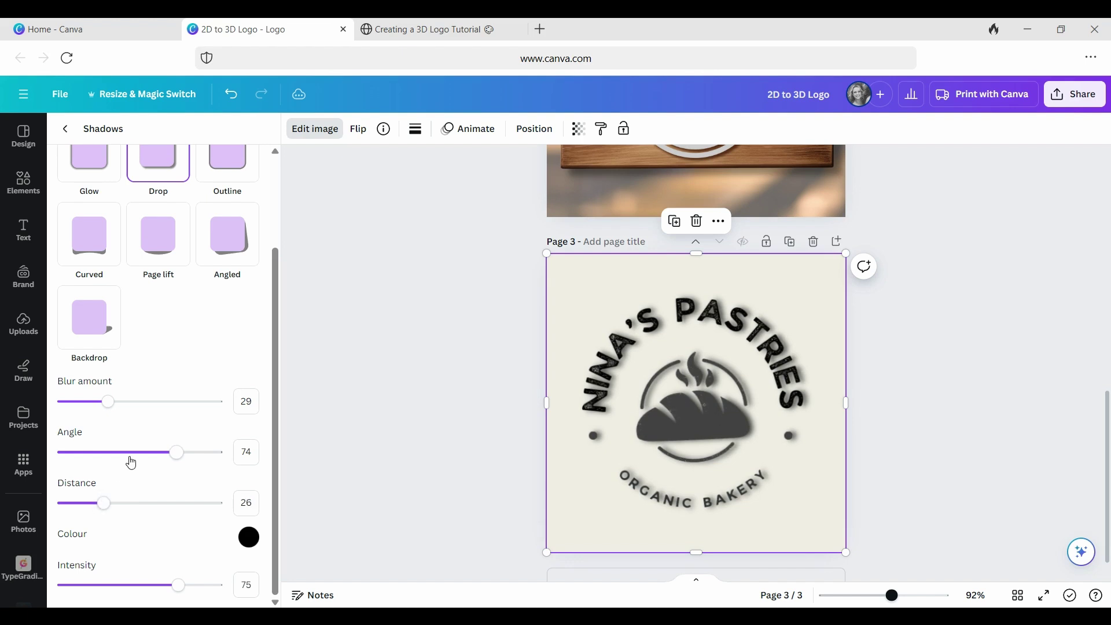
pyautogui.moveTo(108, 401); pyautogui.dragTo(81, 405)
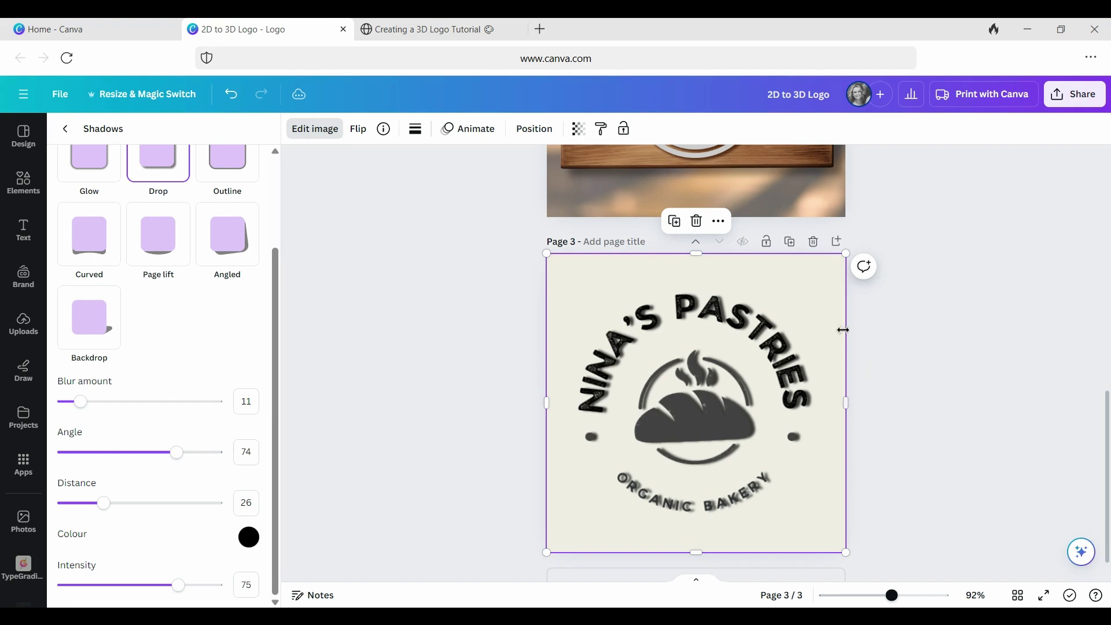
# Duplicate page 3 and turn the new page's logo grey with a custom duotone
pyautogui.click(790, 243)
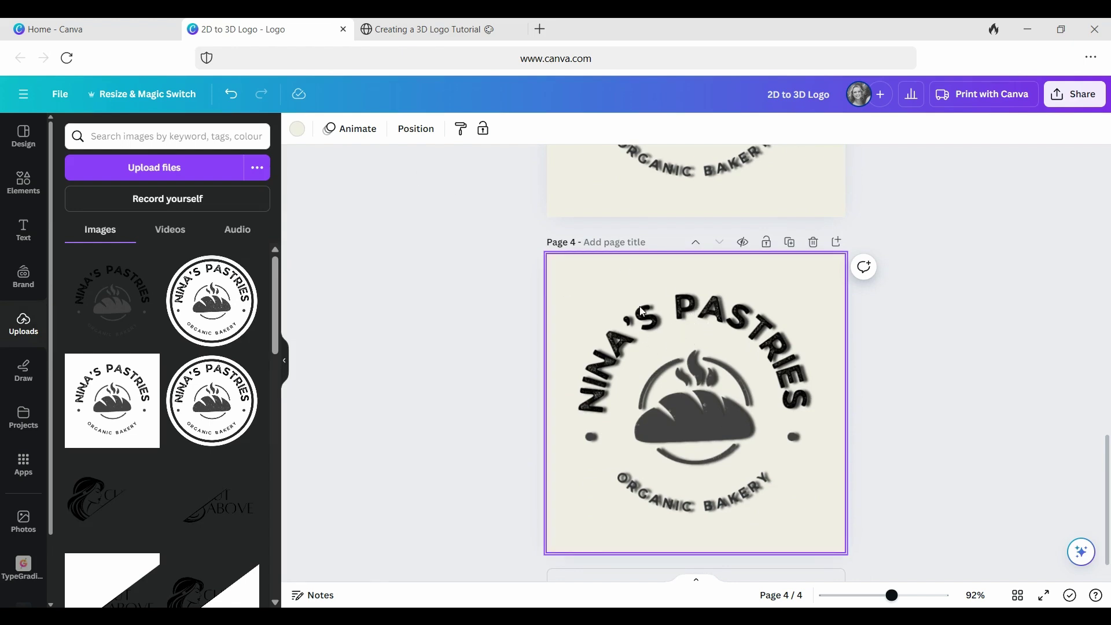
pyautogui.click(620, 353)
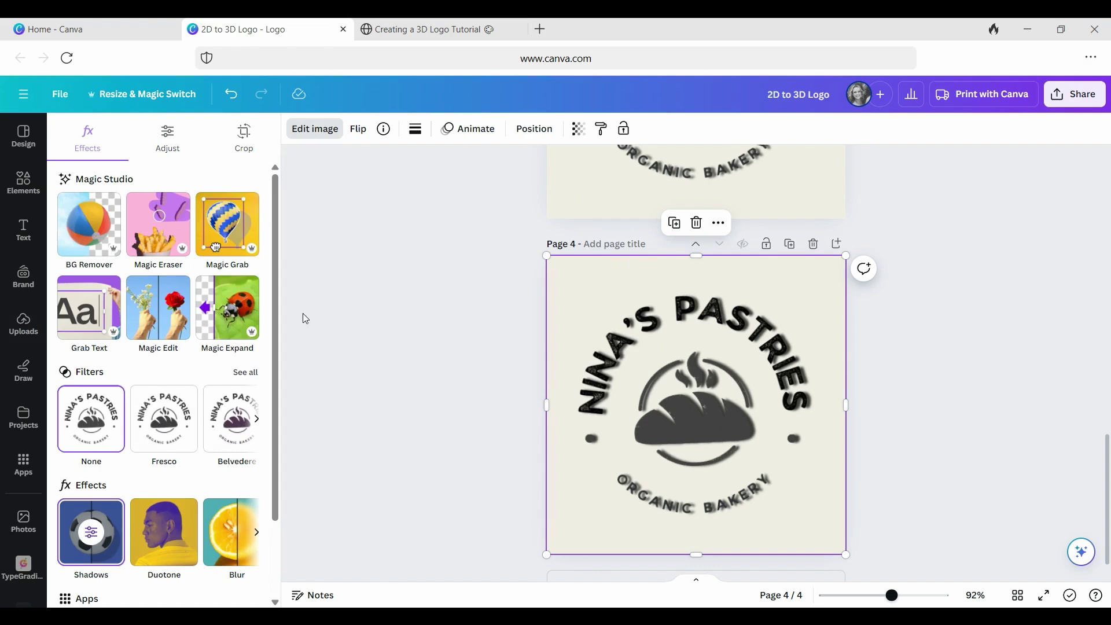
pyautogui.click(182, 524)
pyautogui.click(89, 270)
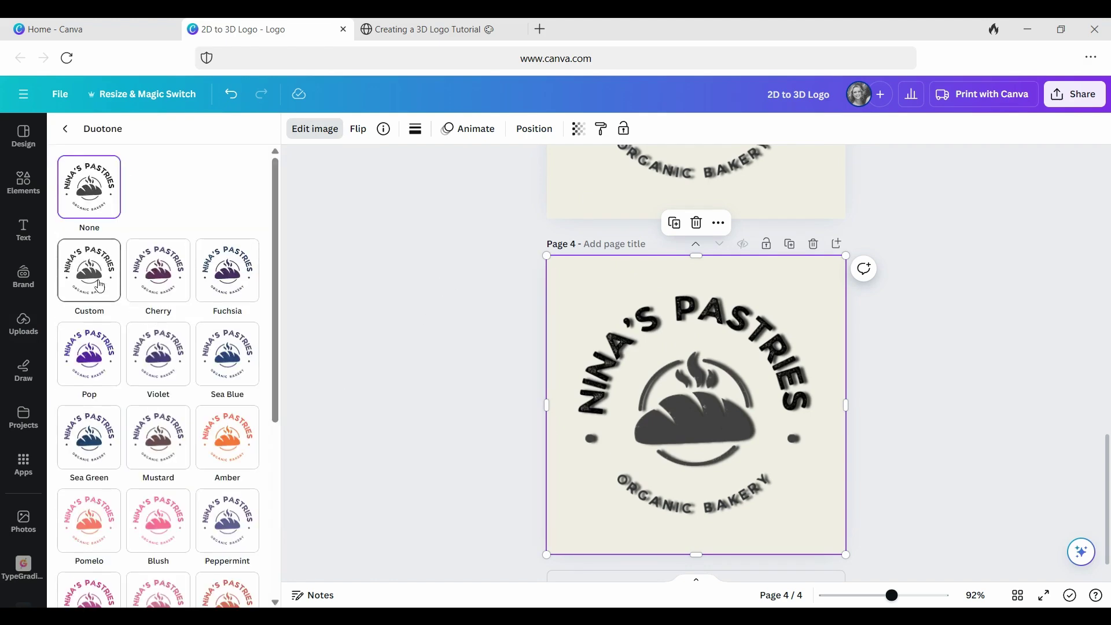
pyautogui.scroll(4, 322, 348)
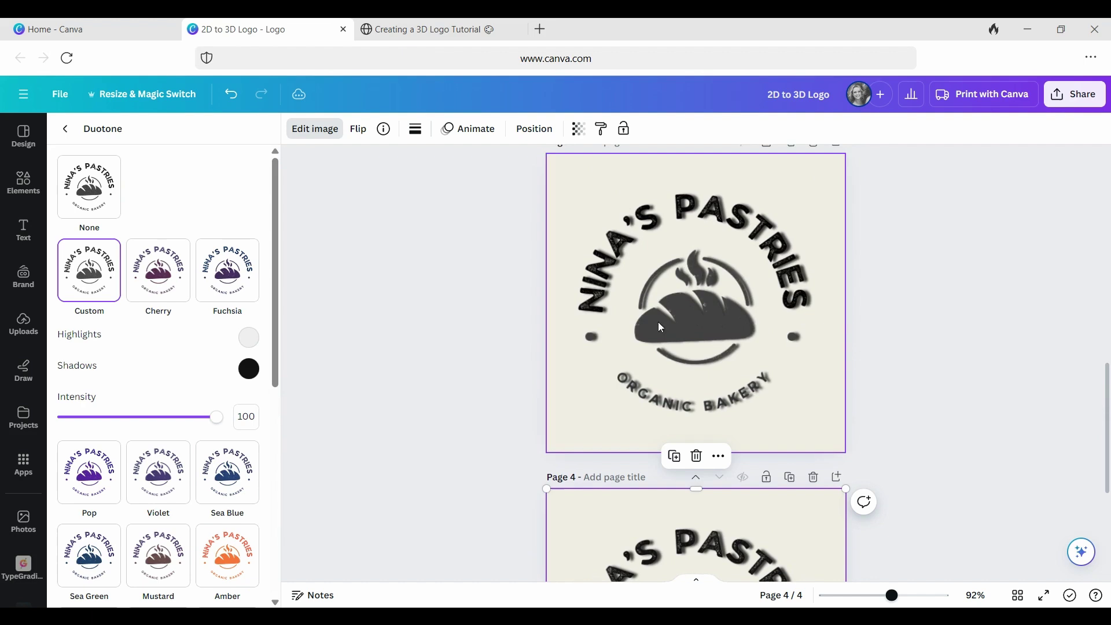
pyautogui.scroll(-5, 1108, 499)
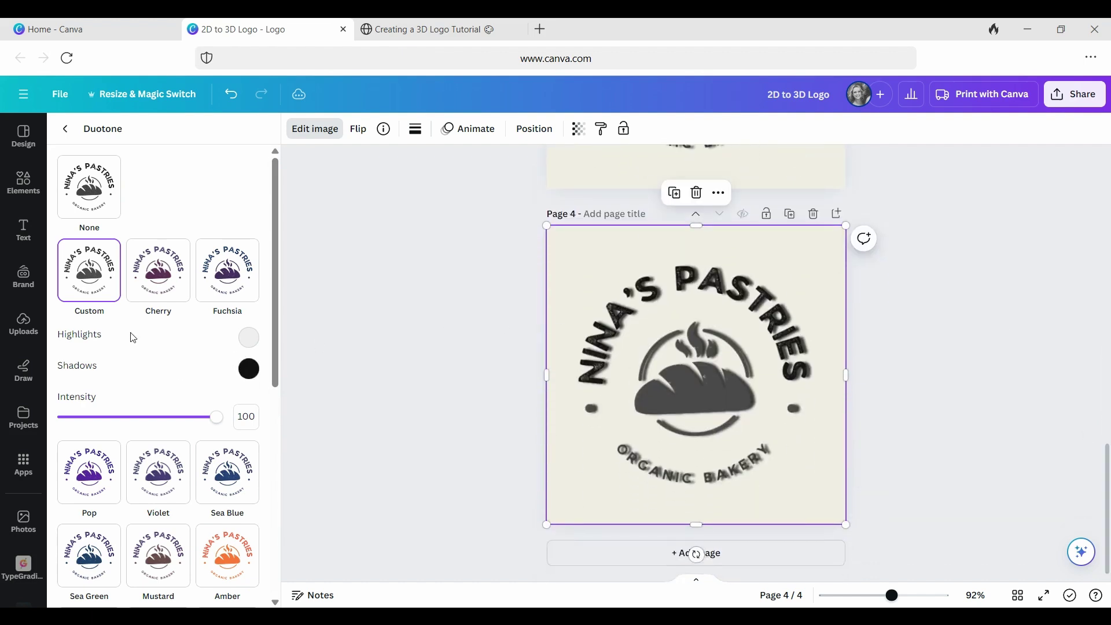
pyautogui.click(249, 371)
pyautogui.moveTo(252, 462); pyautogui.dragTo(254, 439)
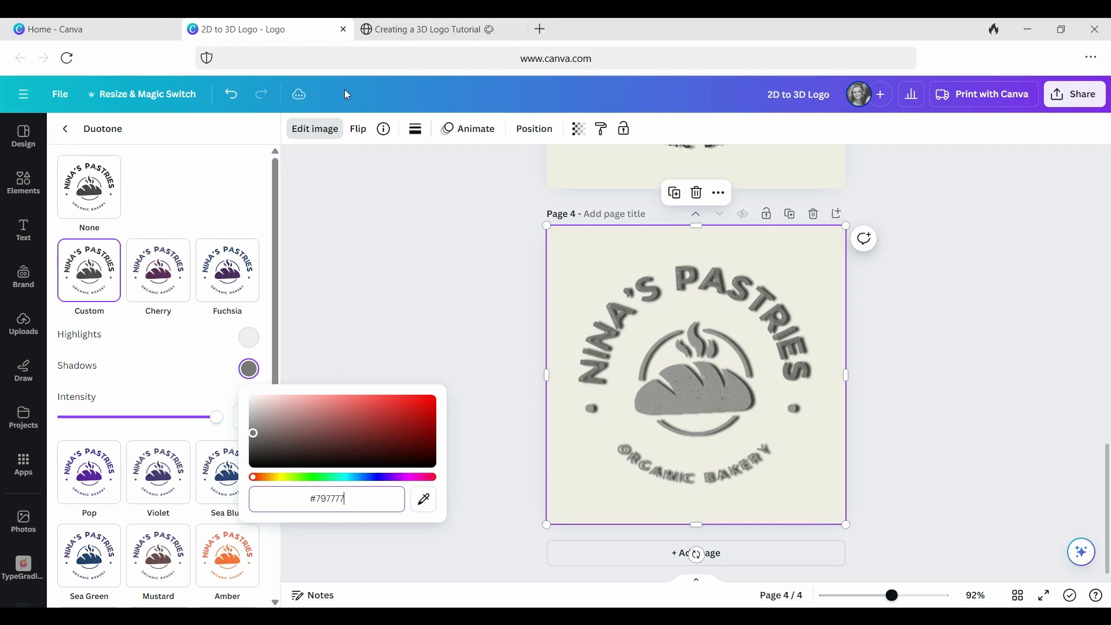
pyautogui.click(318, 330)
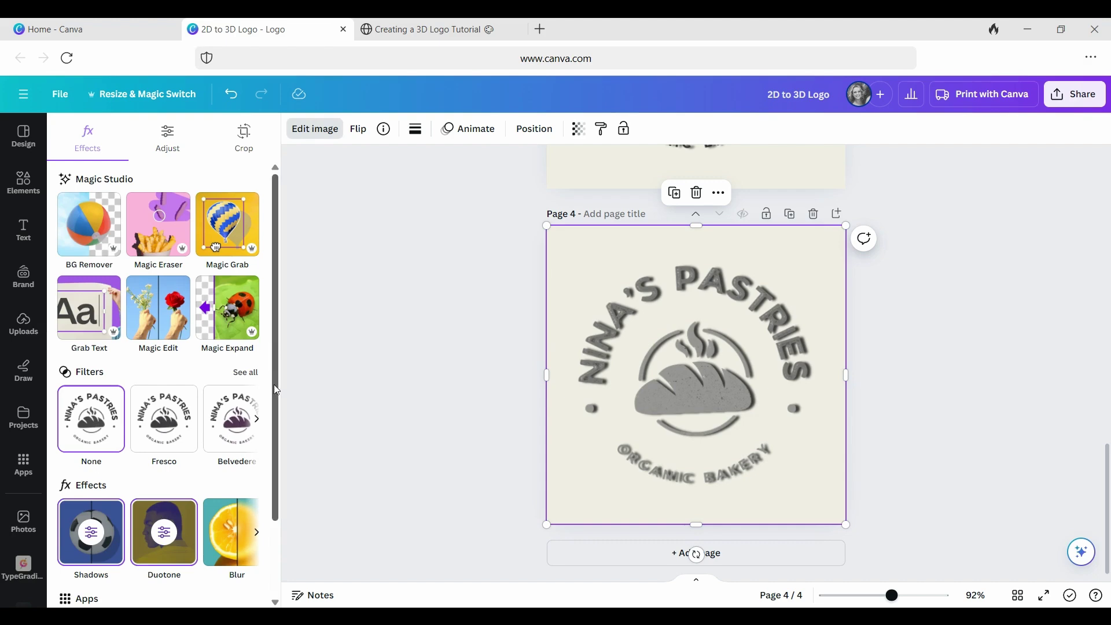
# Change the logo's drop shadow colour to dark grey #575656
pyautogui.click(109, 536)
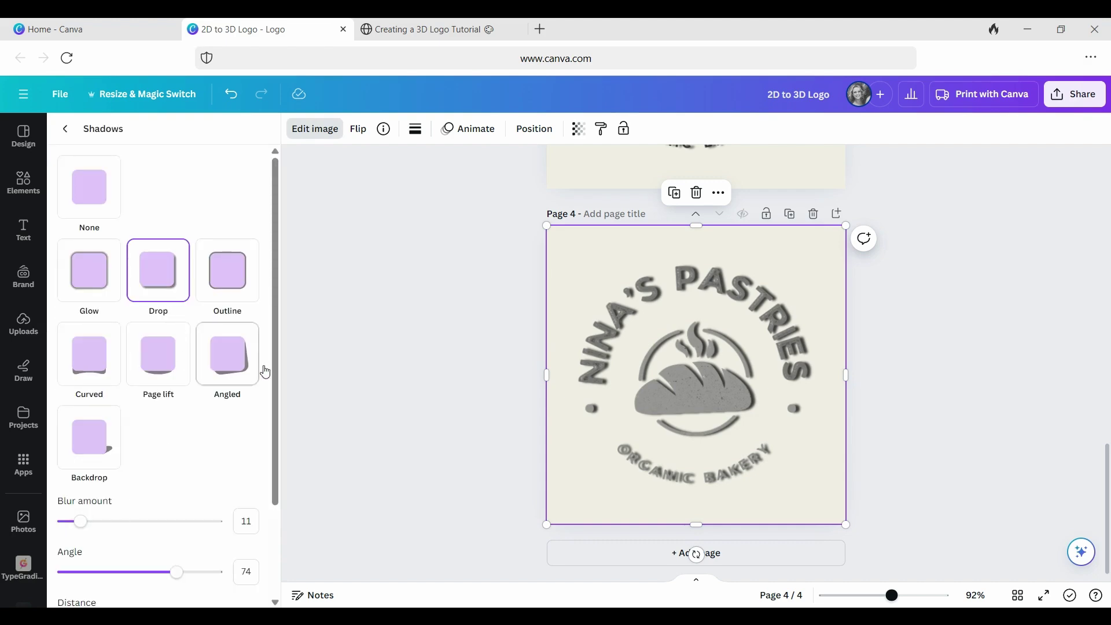
pyautogui.scroll(-3, 279, 513)
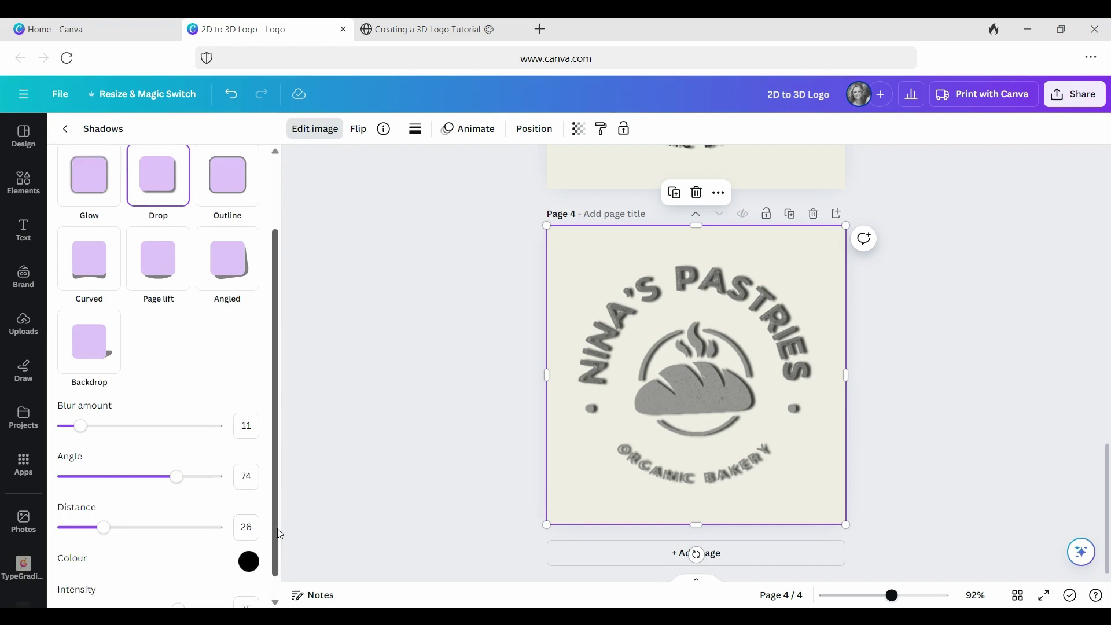
pyautogui.click(248, 537)
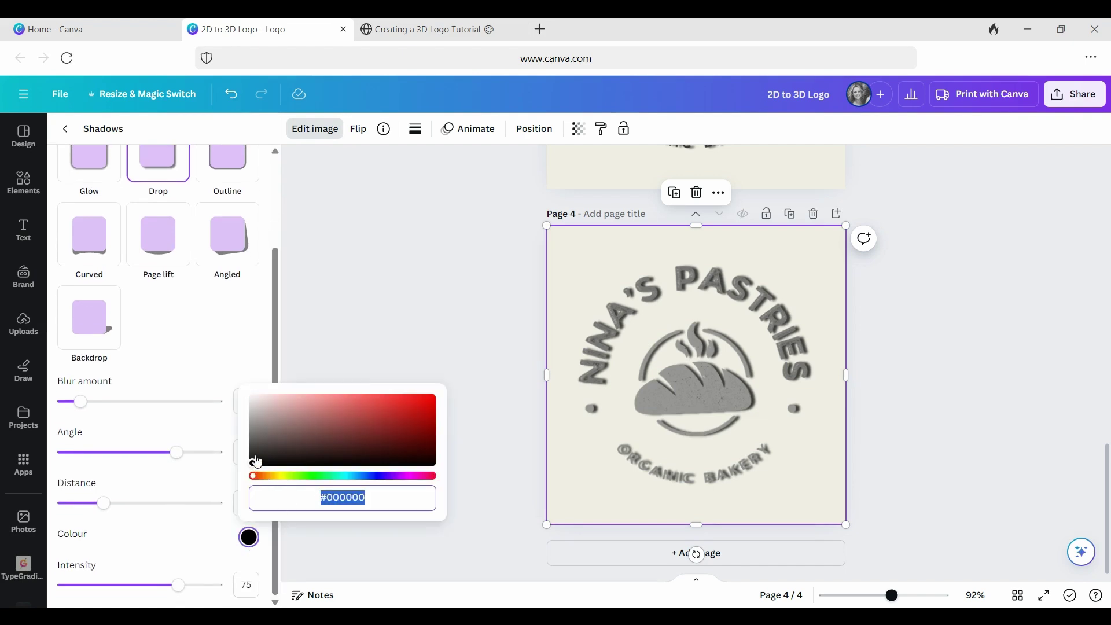
pyautogui.moveTo(252, 461); pyautogui.dragTo(254, 446)
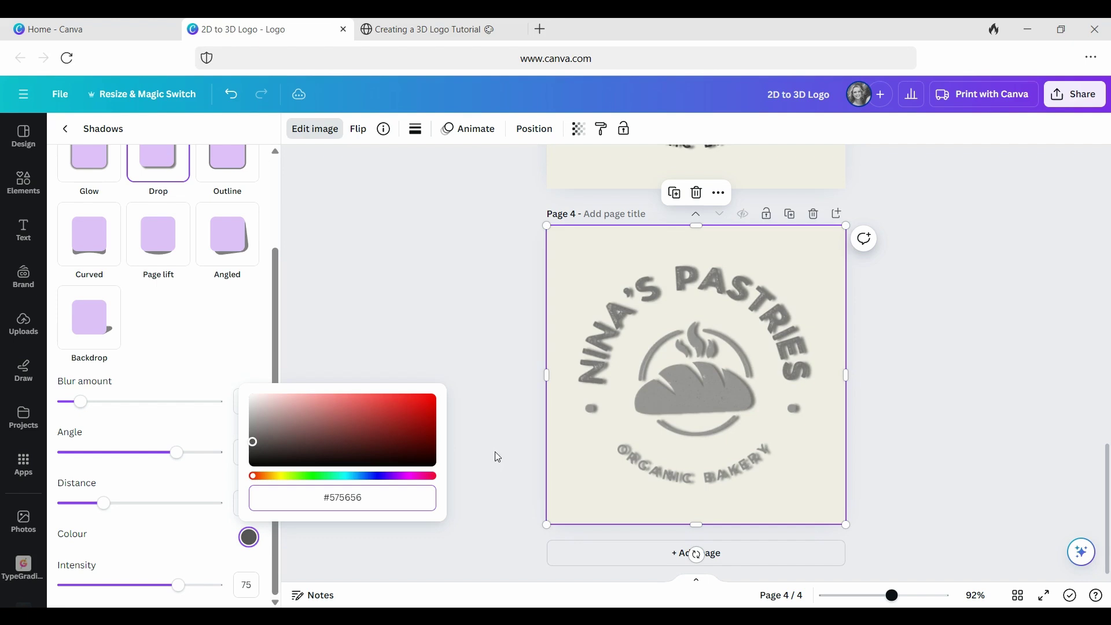
pyautogui.press('Escape')
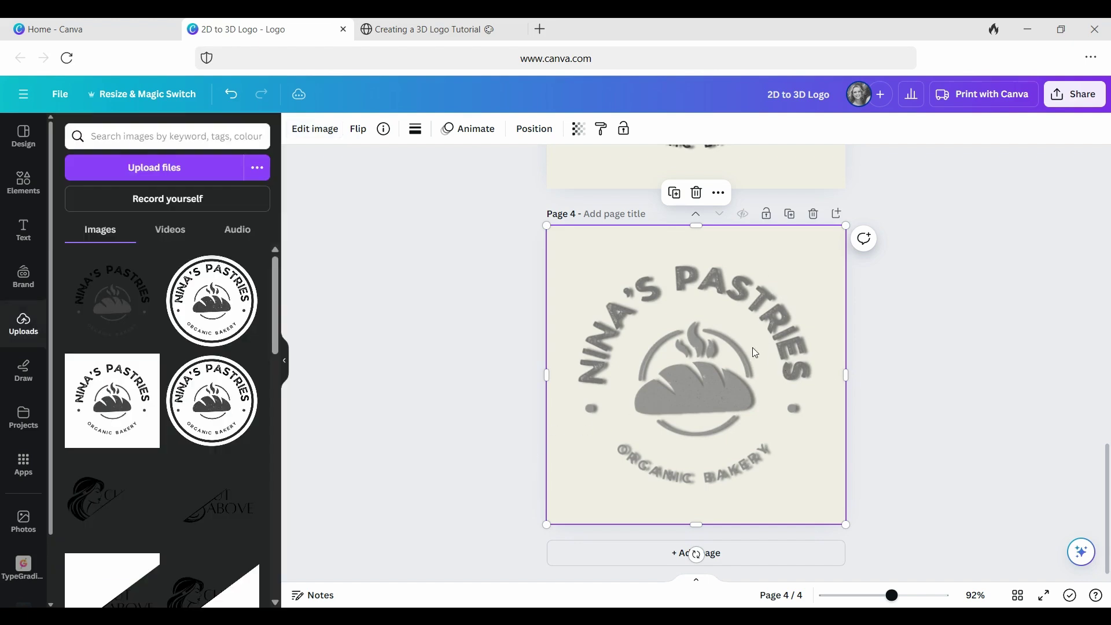
# Duplicate the grey logo and move the copy up onto page 3
pyautogui.click(674, 193)
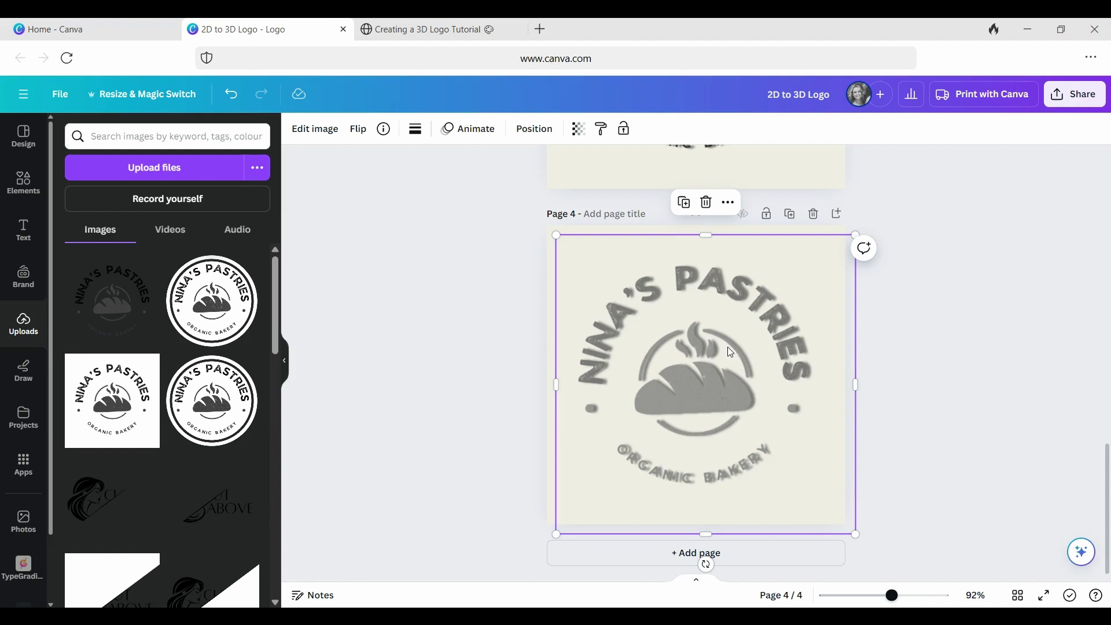
pyautogui.moveTo(731, 351); pyautogui.dragTo(750, 161)
pyautogui.moveTo(1099, 524); pyautogui.dragTo(1099, 423)
pyautogui.click(801, 469)
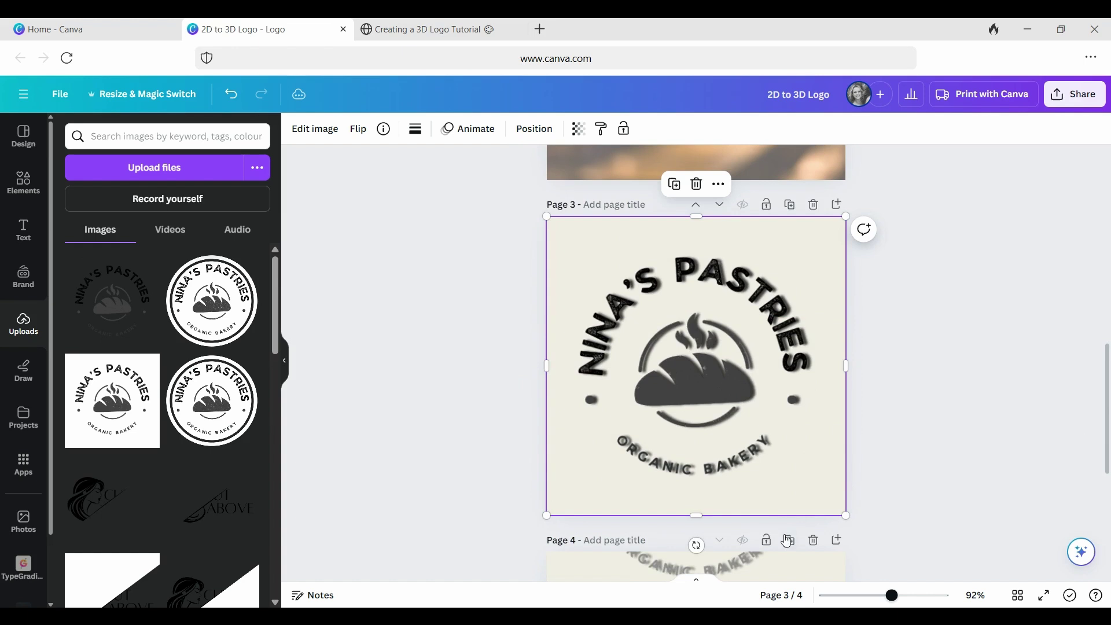
pyautogui.moveTo(769, 474); pyautogui.dragTo(749, 457)
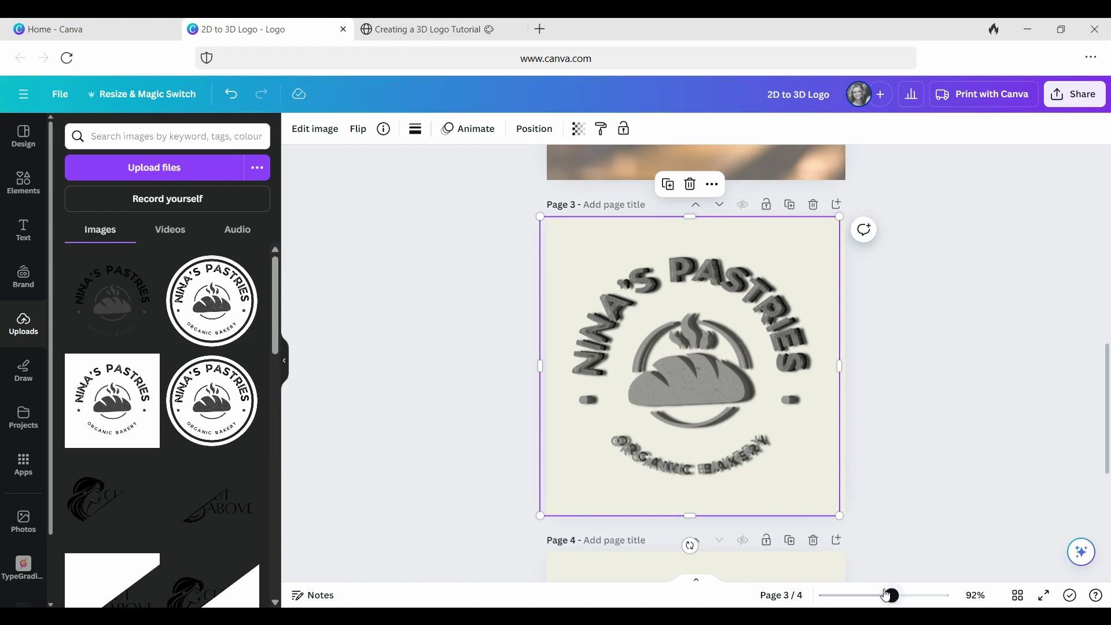
pyautogui.moveTo(891, 595); pyautogui.dragTo(906, 597)
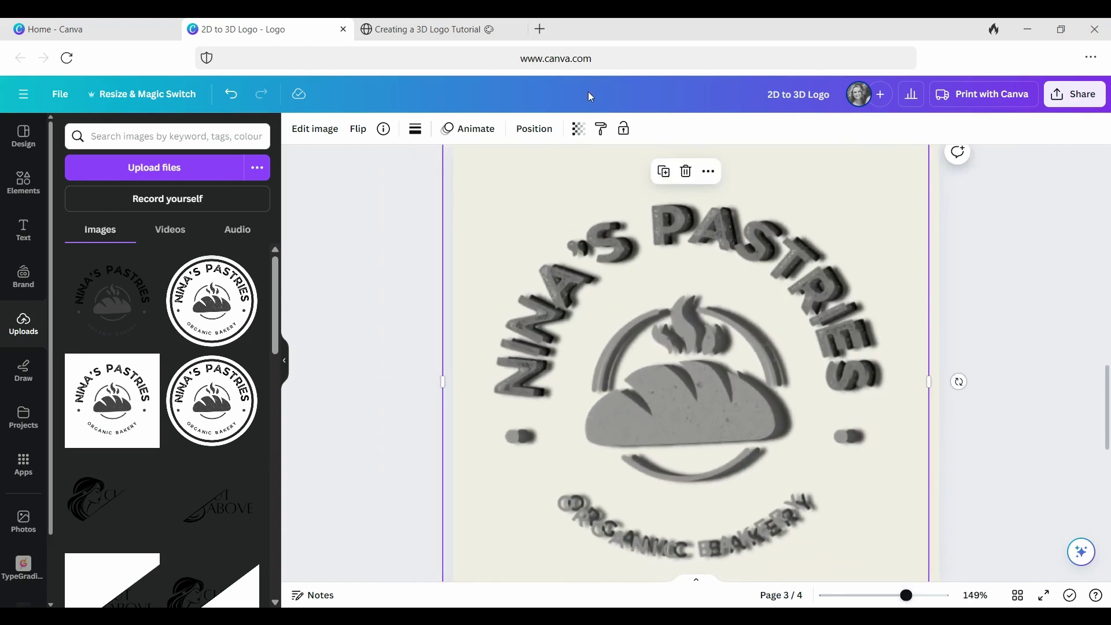
pyautogui.click(1004, 170)
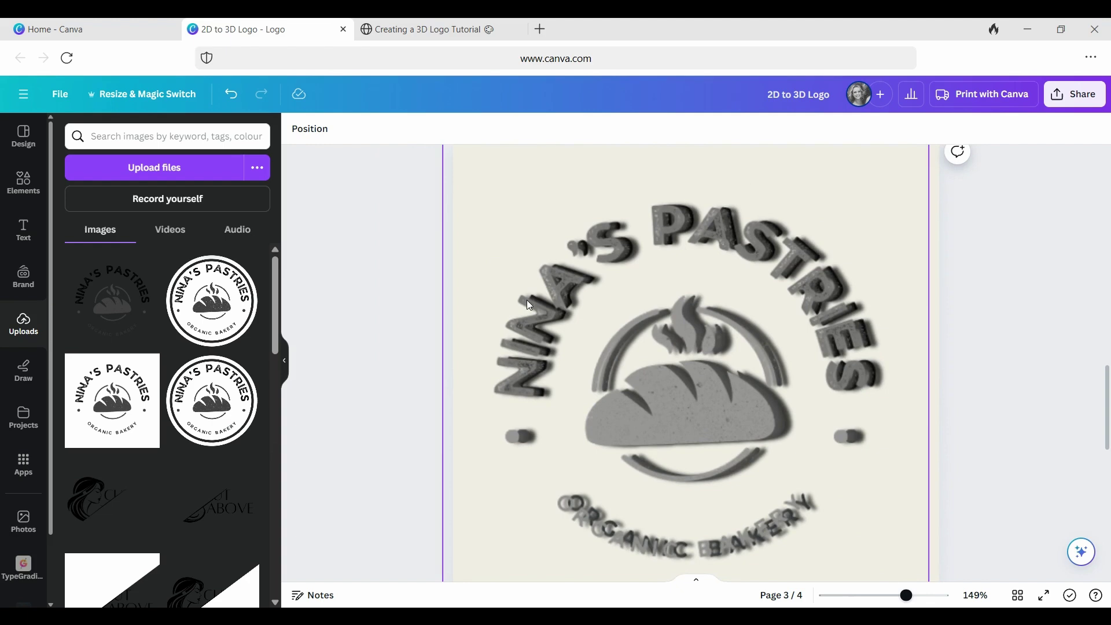
# Align the grey copy over the original logo using centre guides, slightly offset for depth
pyautogui.click(23, 184)
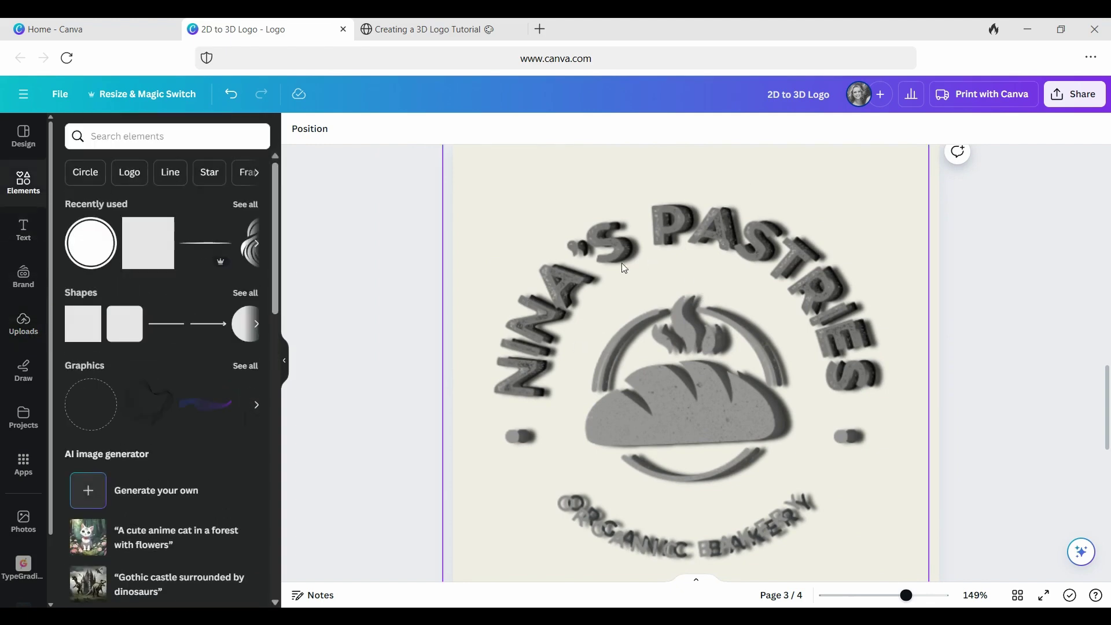
pyautogui.scroll(-1, 666, 408)
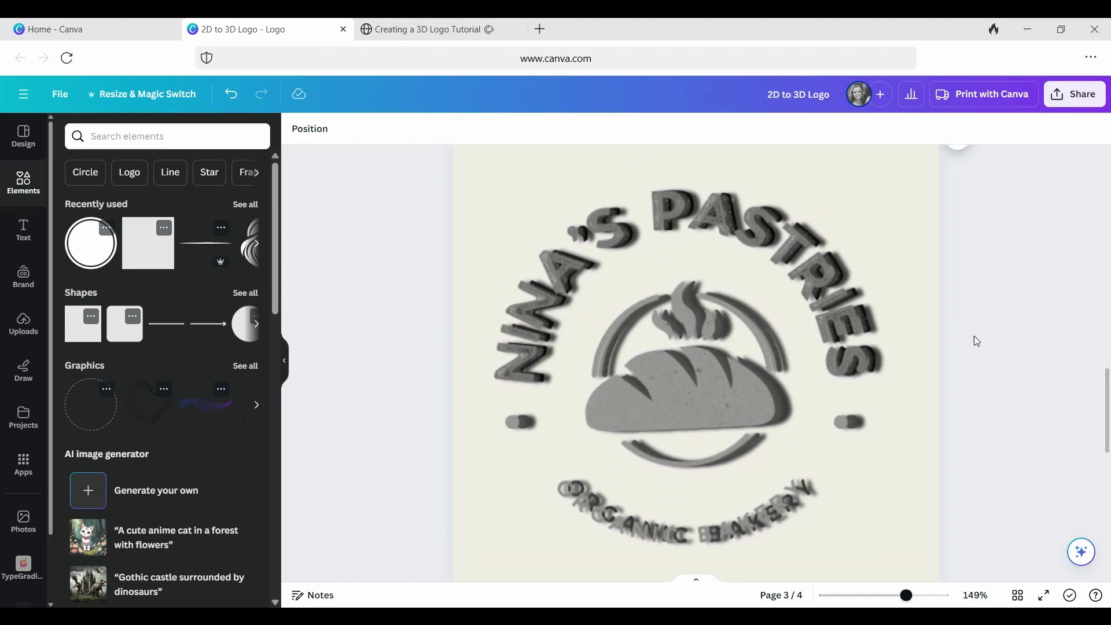
pyautogui.click(733, 325)
pyautogui.moveTo(651, 373)
pyautogui.mouseDown()
pyautogui.moveTo(678, 374)
pyautogui.moveTo(665, 366)
pyautogui.moveTo(662, 377)
pyautogui.mouseUp()
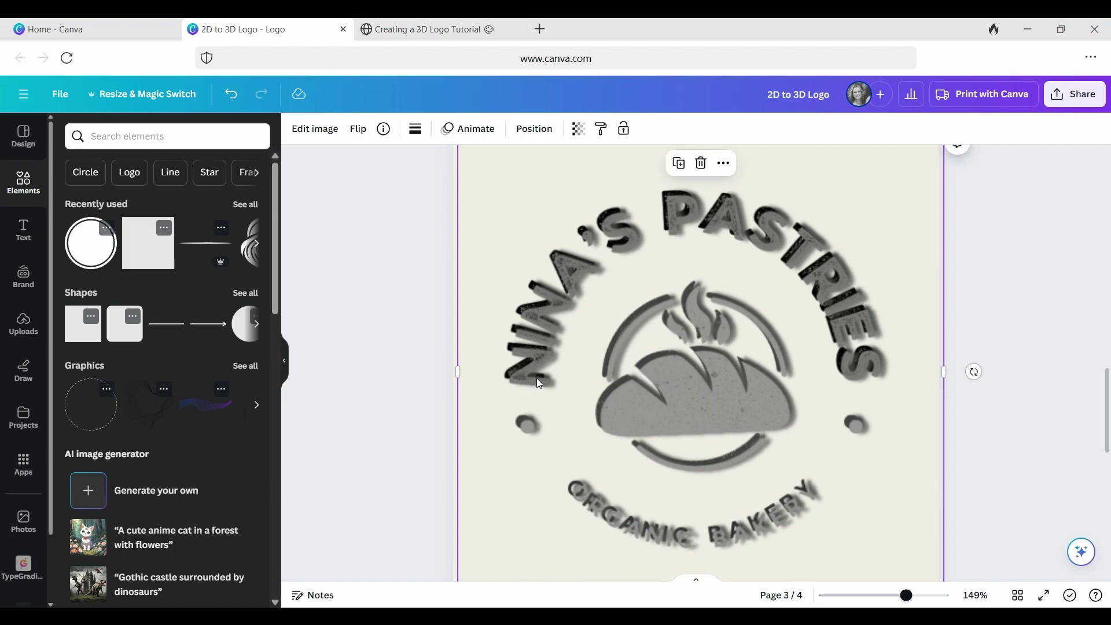
pyautogui.moveTo(530, 379)
pyautogui.mouseDown()
pyautogui.moveTo(515, 380)
pyautogui.moveTo(530, 369)
pyautogui.mouseUp()
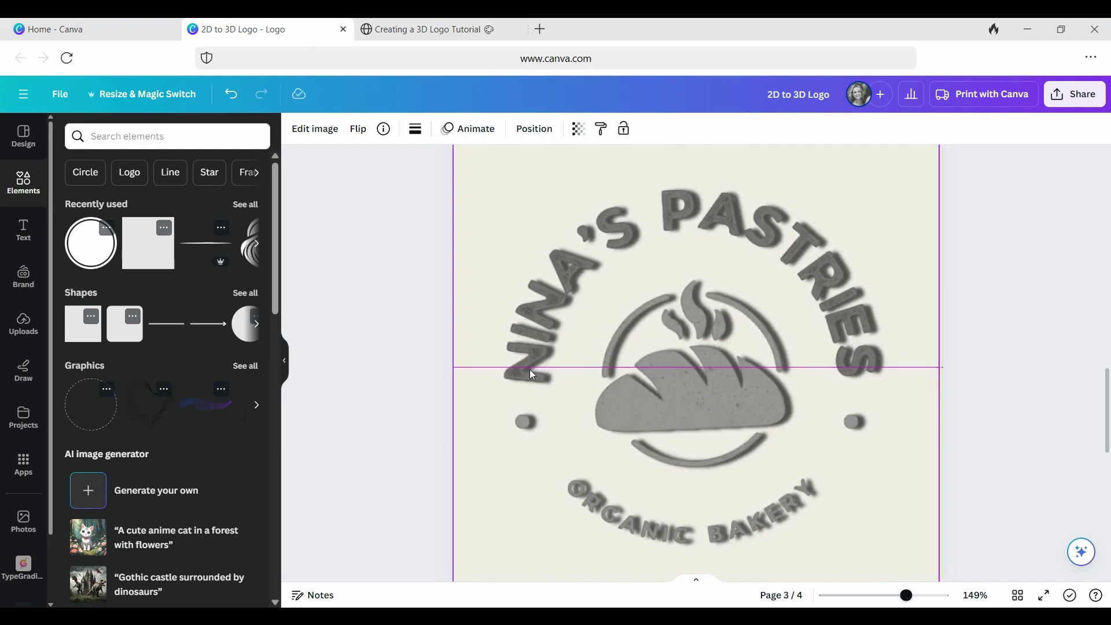
pyautogui.moveTo(533, 374); pyautogui.dragTo(535, 374)
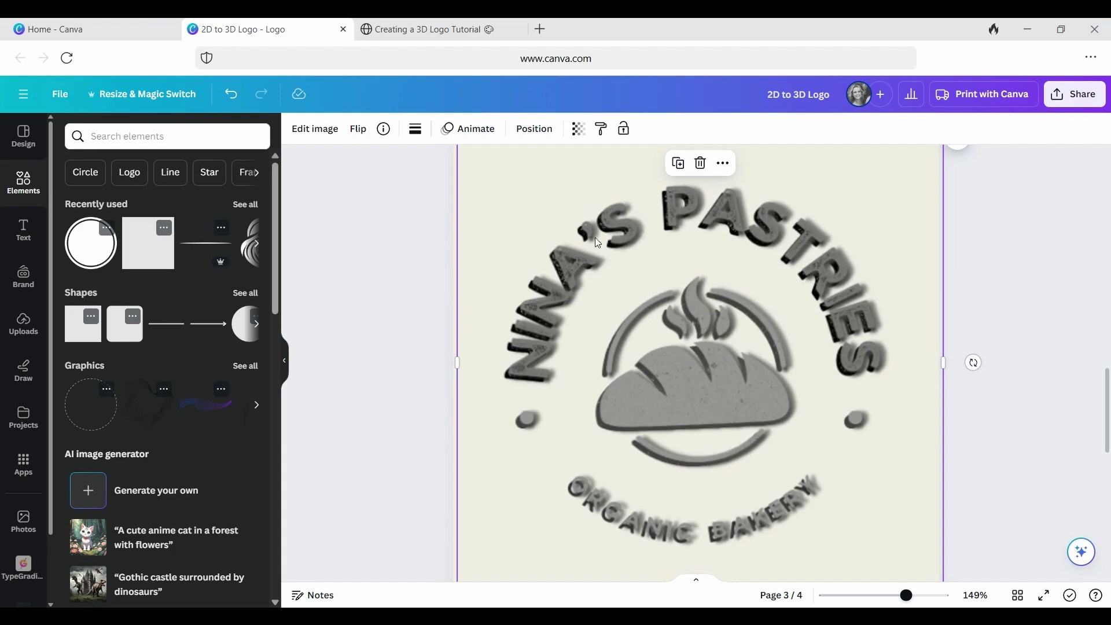
# Send the light logo copy to the back behind the dark logo and fine-tune its offset
pyautogui.click(534, 130)
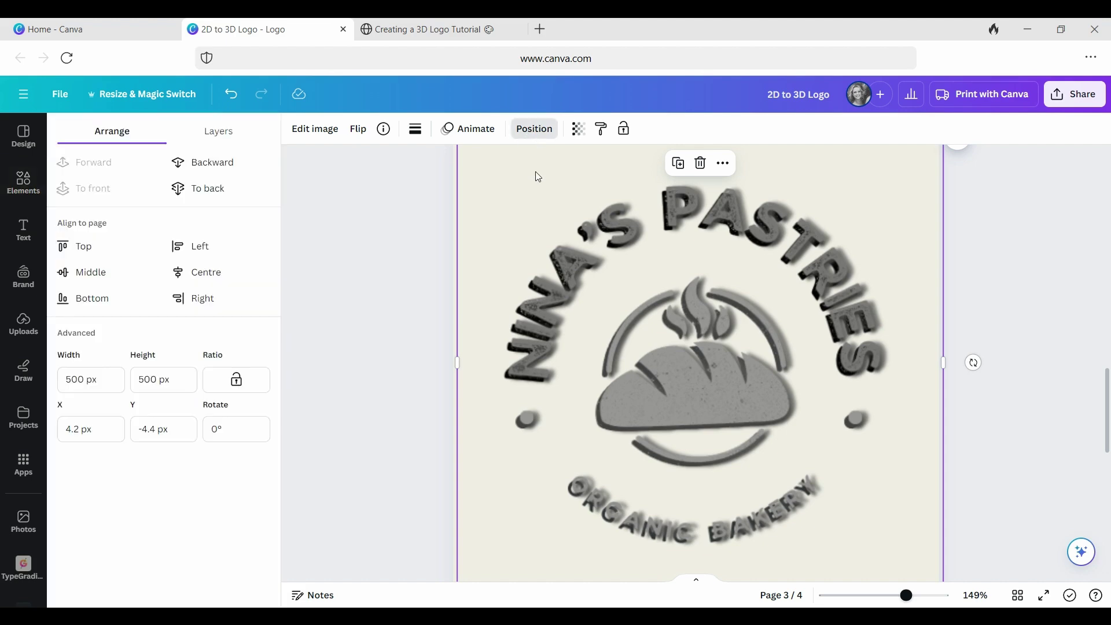
pyautogui.click(237, 193)
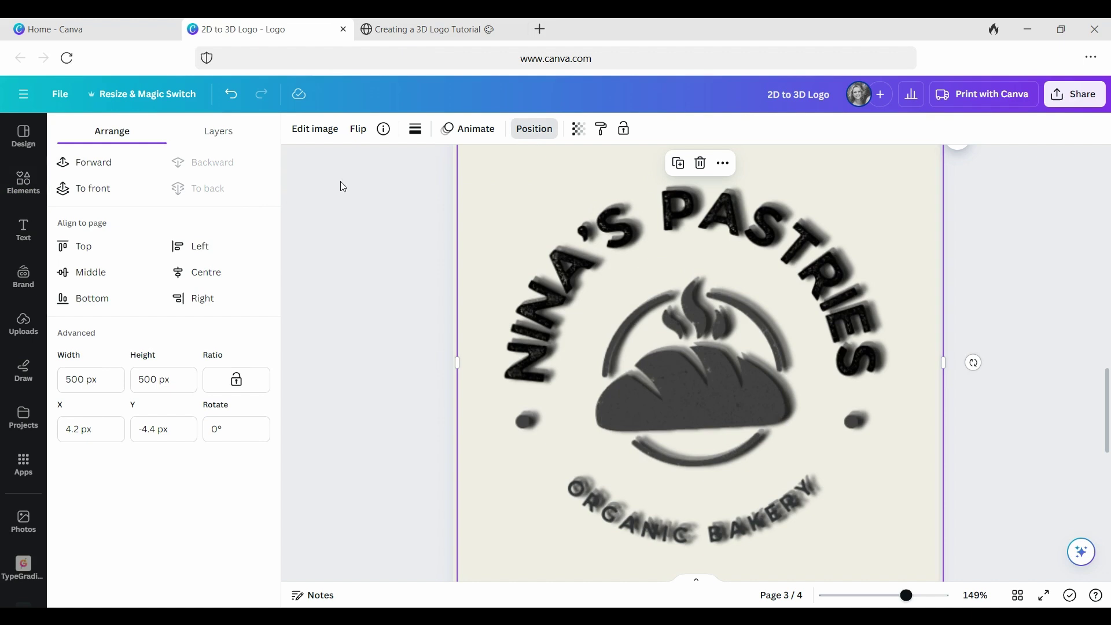
pyautogui.click(230, 132)
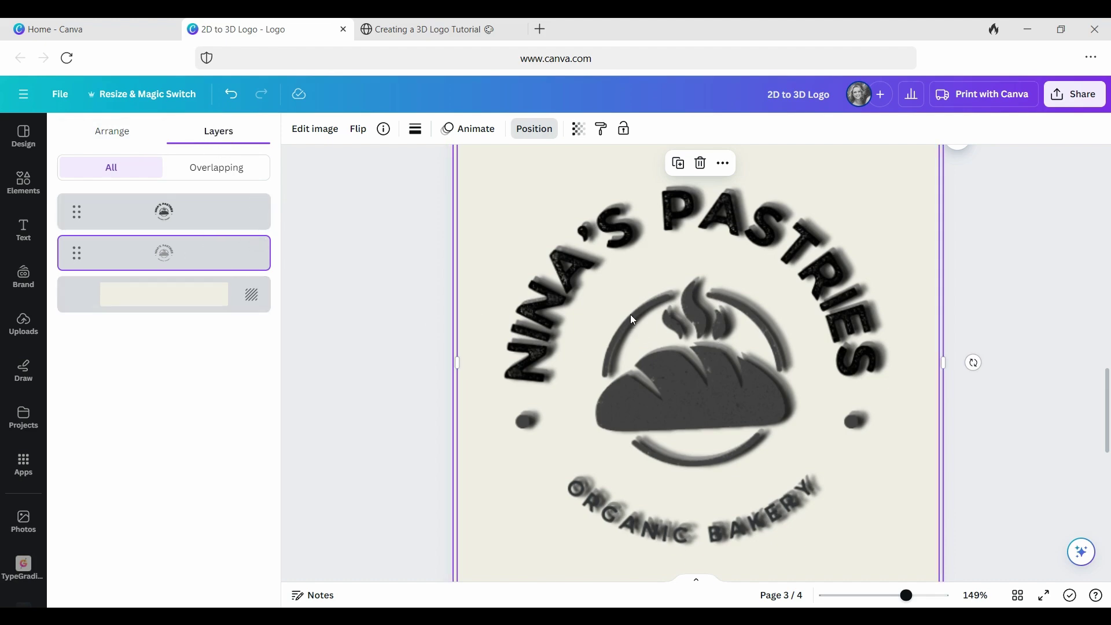
pyautogui.press('Tab')
pyautogui.moveTo(629, 295)
pyautogui.mouseDown()
pyautogui.moveTo(631, 306)
pyautogui.moveTo(623, 302)
pyautogui.mouseUp()
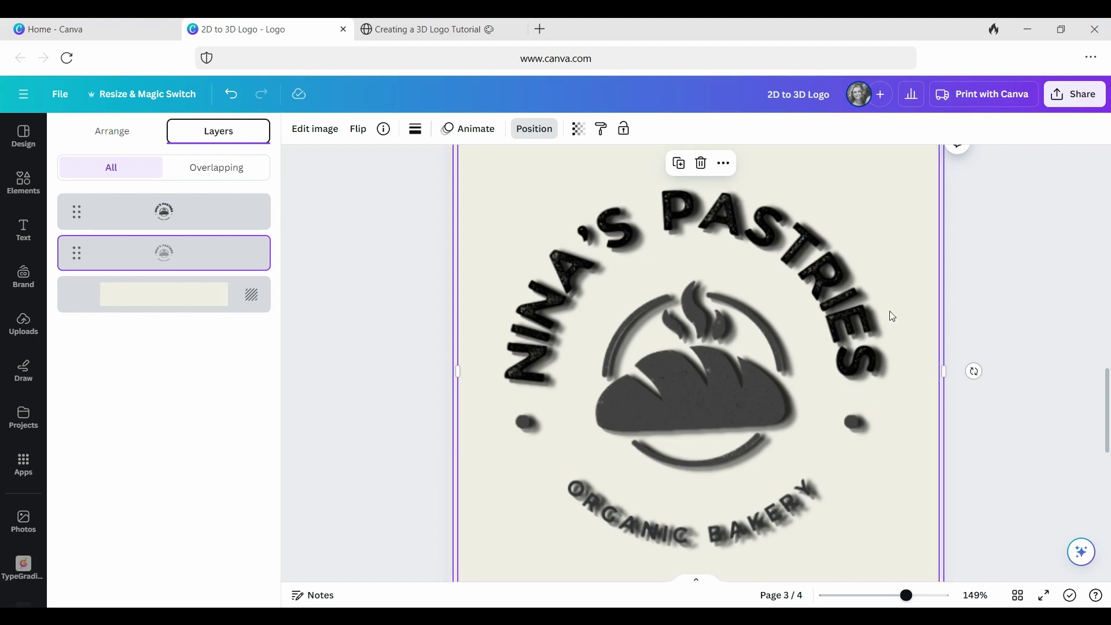
# Give the front logo layer a custom duotone with dark brown #473605 shadows, after trying Mustard and Cherry
pyautogui.click(211, 219)
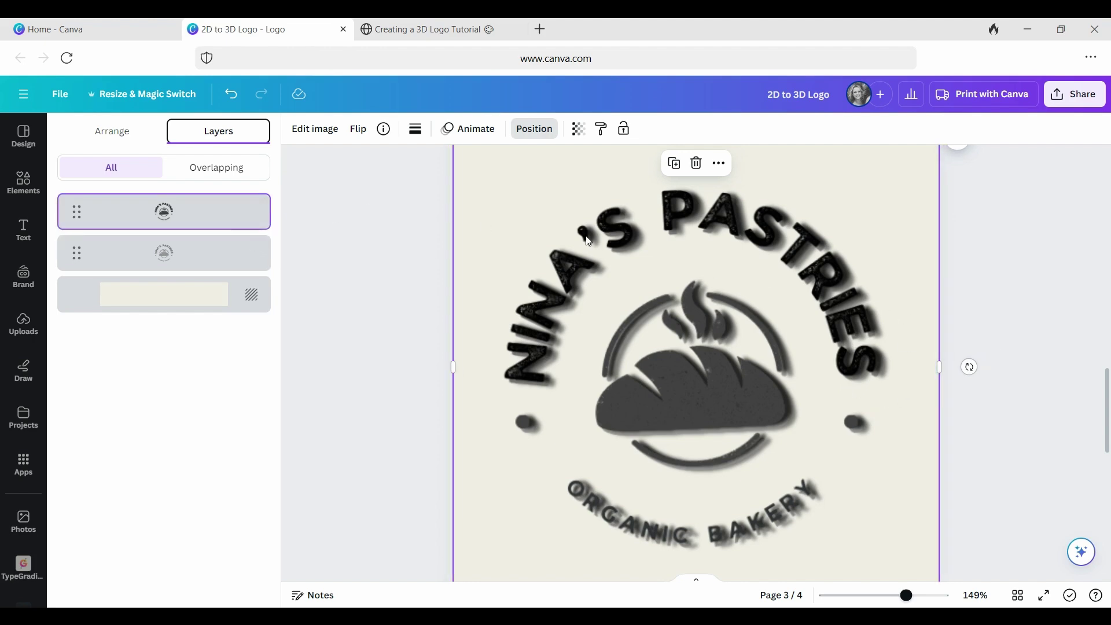
pyautogui.click(313, 132)
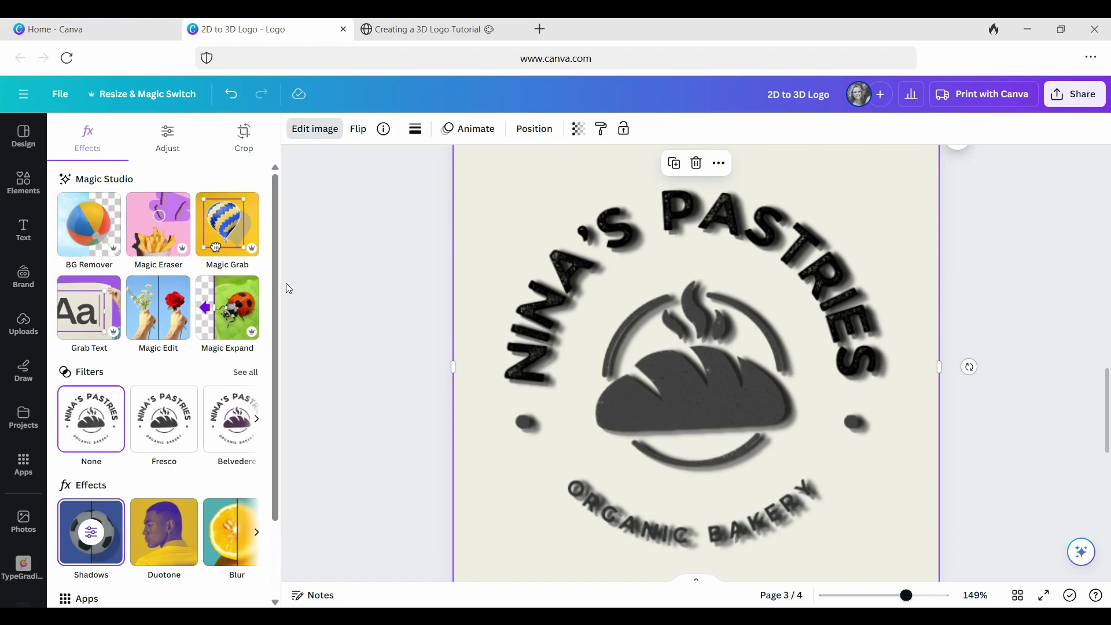
pyautogui.click(176, 540)
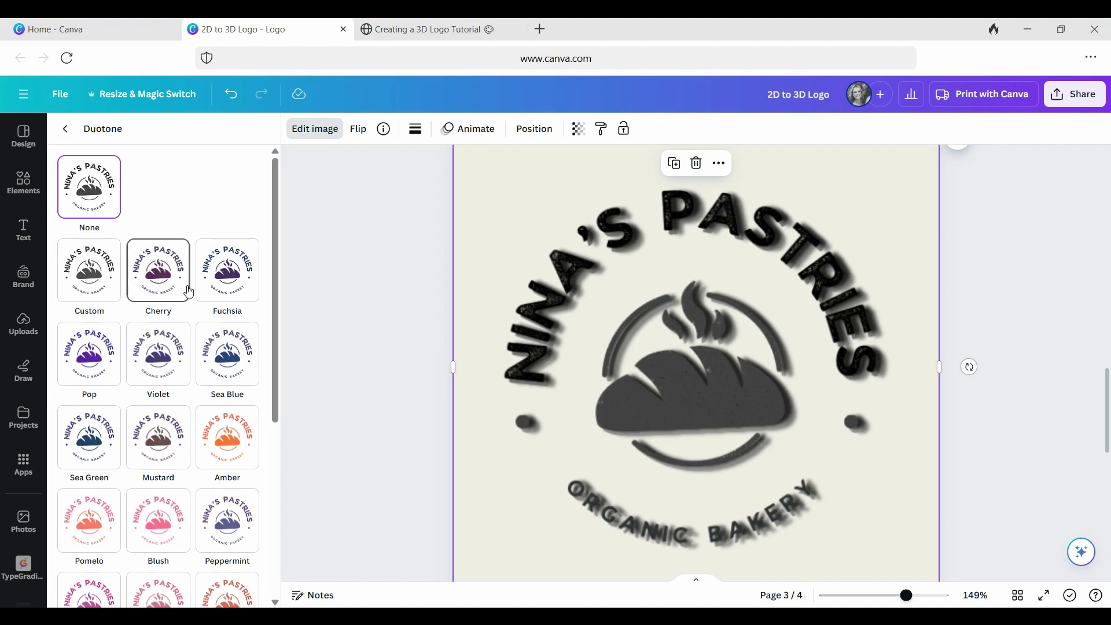
pyautogui.click(165, 418)
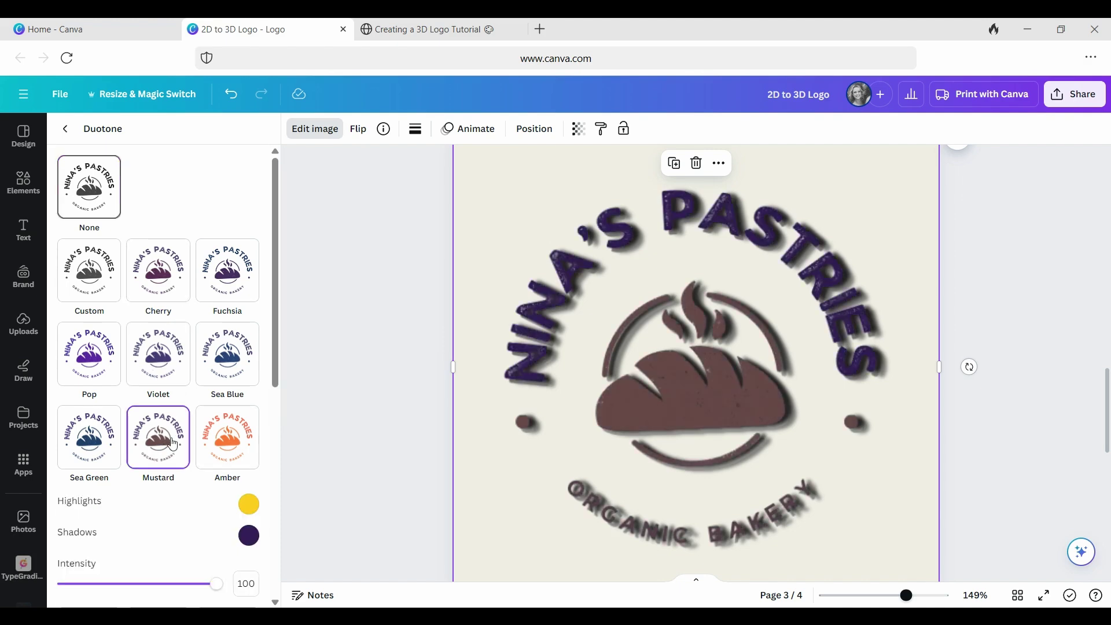
pyautogui.click(171, 287)
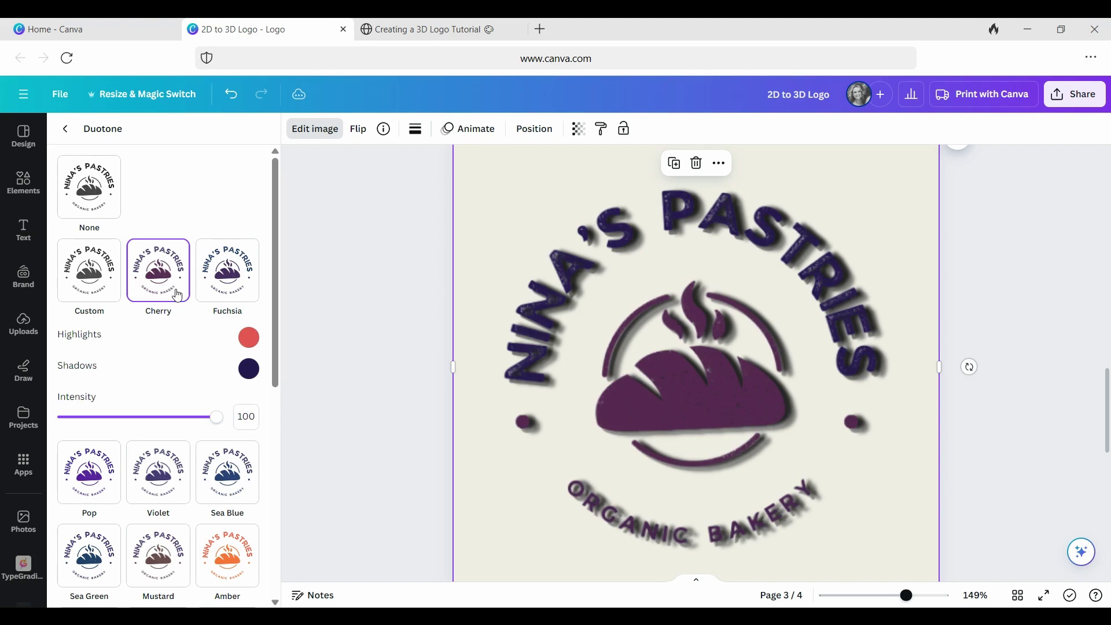
pyautogui.click(86, 279)
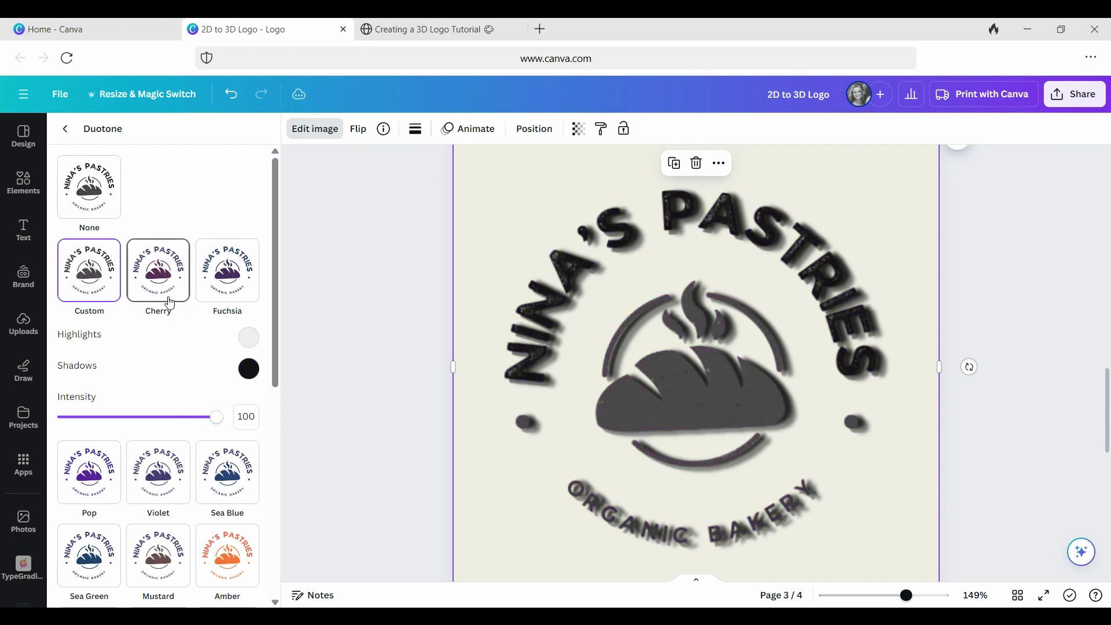
pyautogui.click(248, 368)
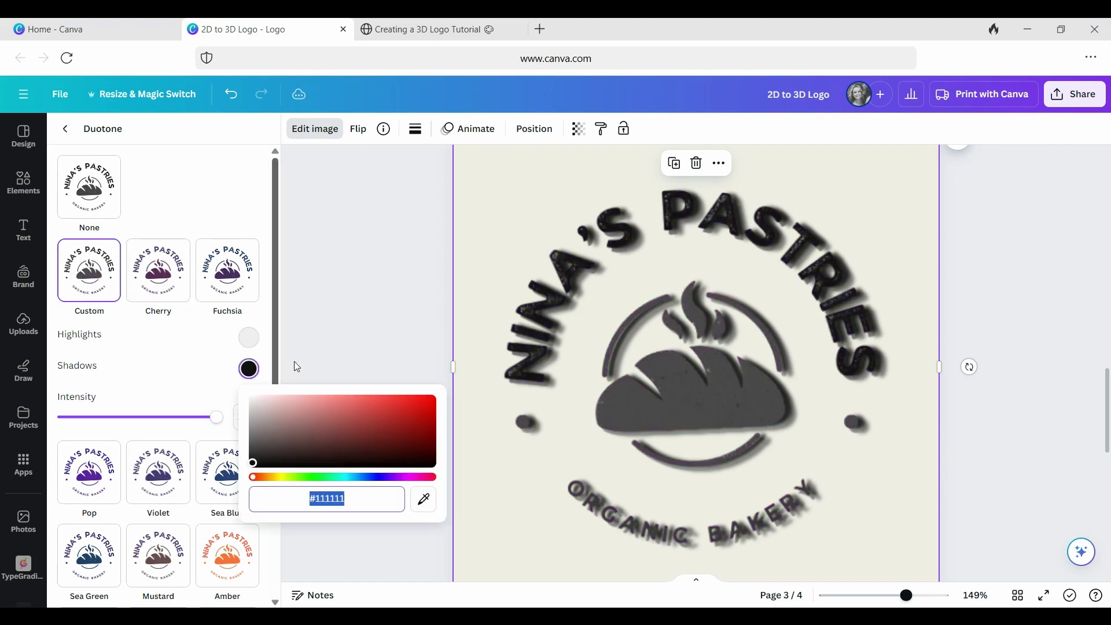
pyautogui.click(276, 476)
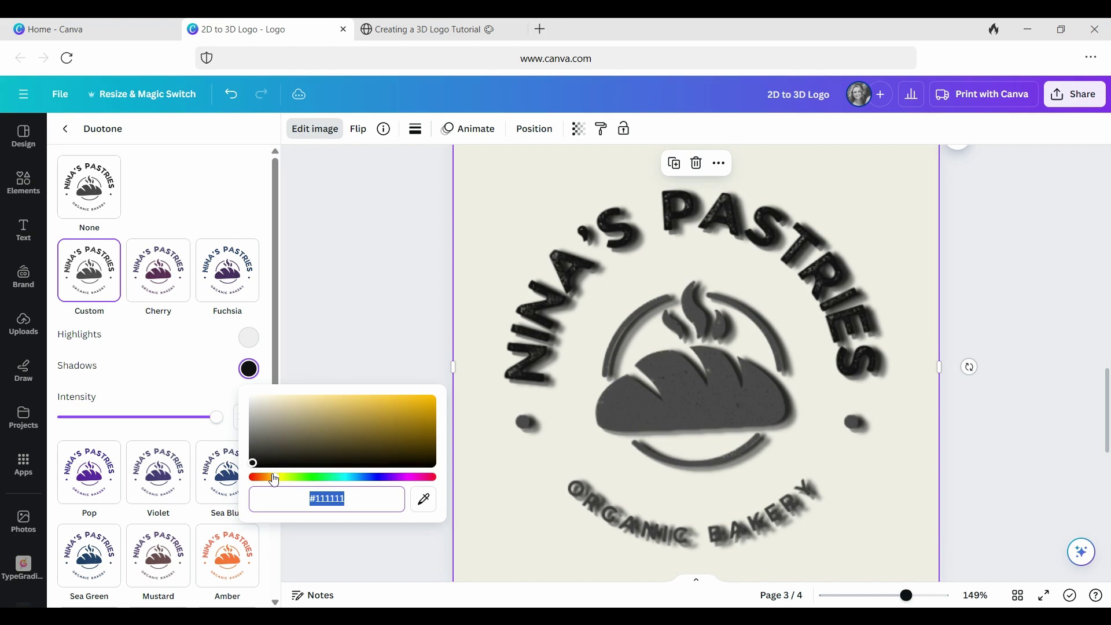
pyautogui.click(367, 432)
pyautogui.moveTo(370, 436); pyautogui.dragTo(424, 454)
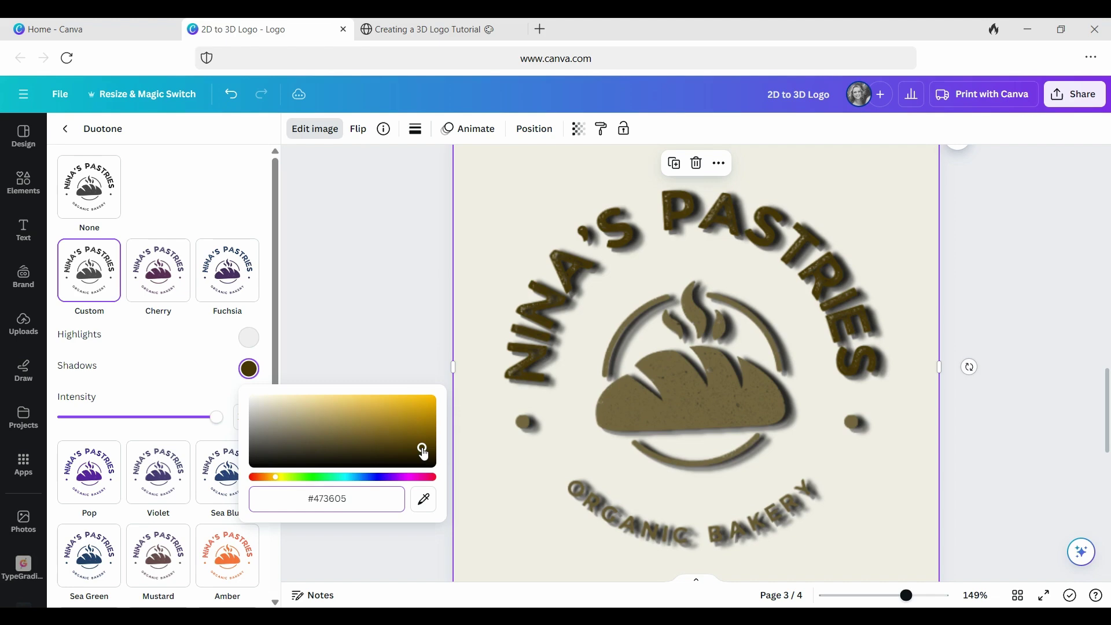
pyautogui.press('Escape')
pyautogui.hotkey('ctrl', '0')
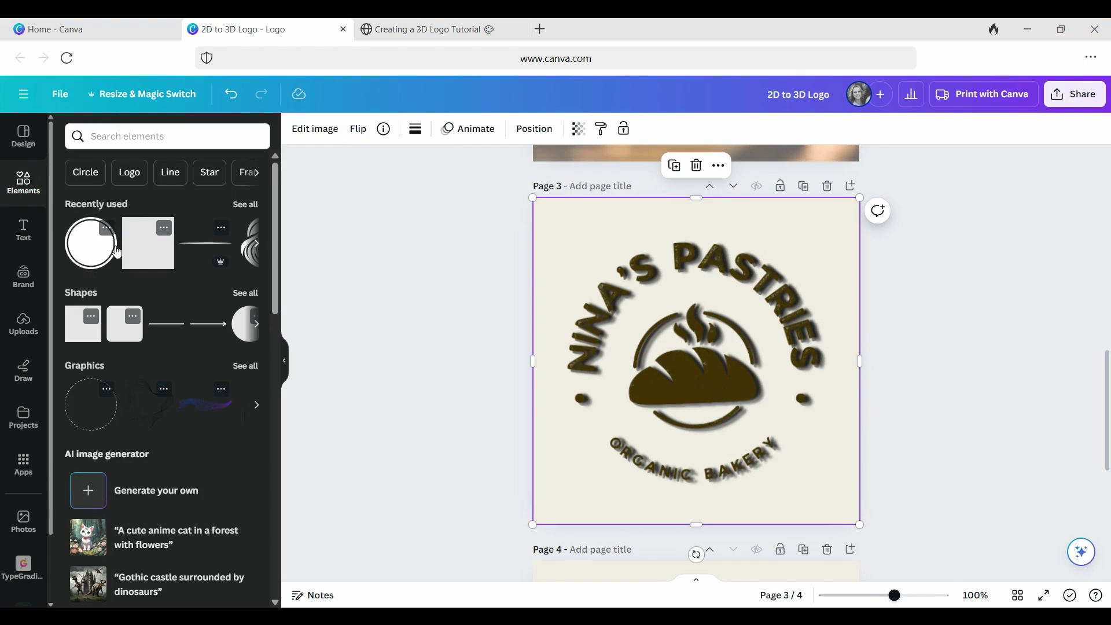
# Add the white circle from Recently used and resize it to sit just inside page 3
pyautogui.click(92, 243)
pyautogui.moveTo(752, 419); pyautogui.dragTo(860, 524)
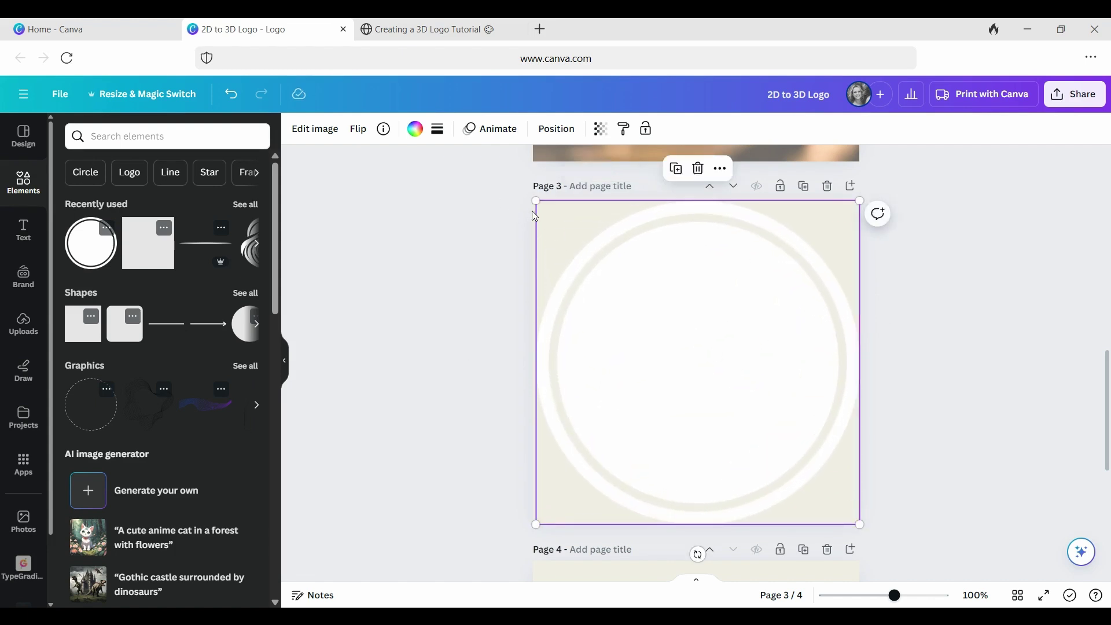
pyautogui.moveTo(536, 202)
pyautogui.mouseDown()
pyautogui.moveTo(520, 185)
pyautogui.moveTo(546, 207)
pyautogui.mouseUp()
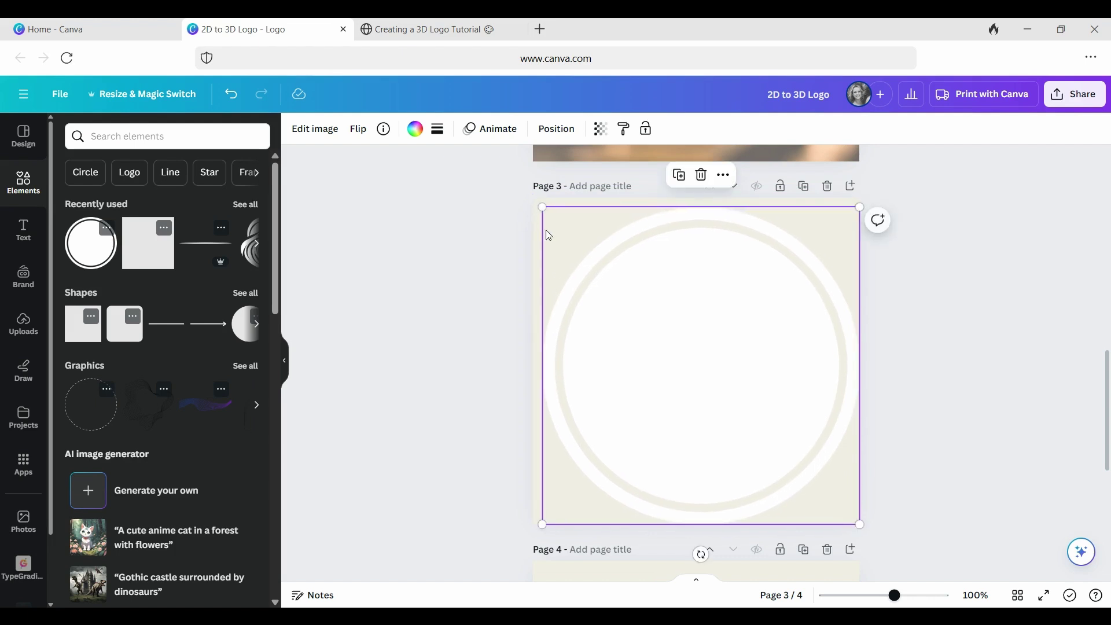
pyautogui.moveTo(855, 516); pyautogui.dragTo(849, 513)
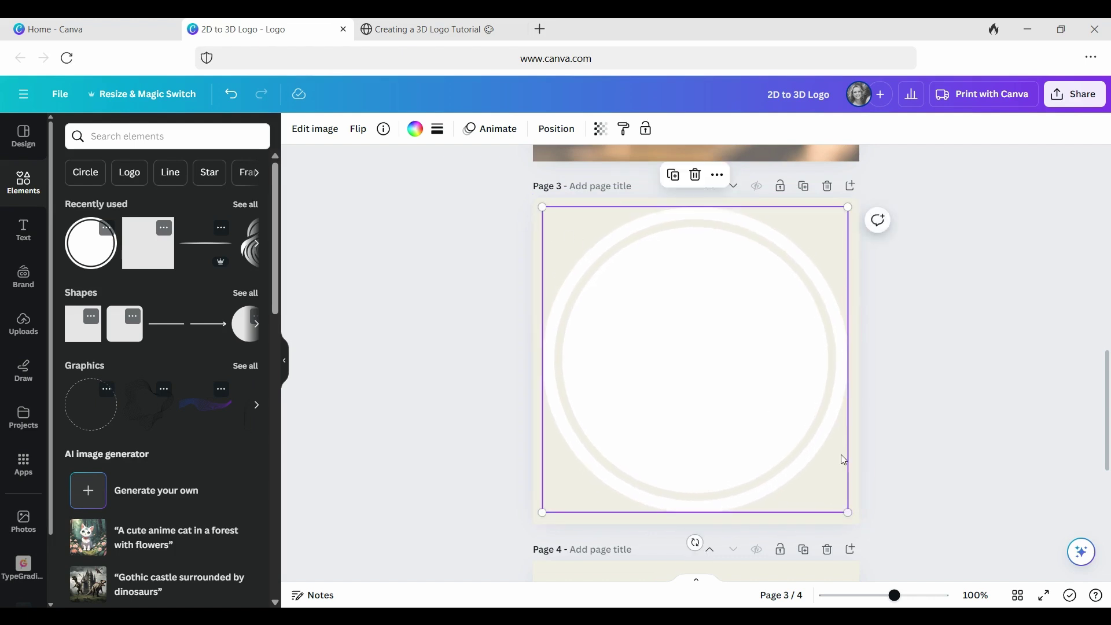
pyautogui.click(316, 129)
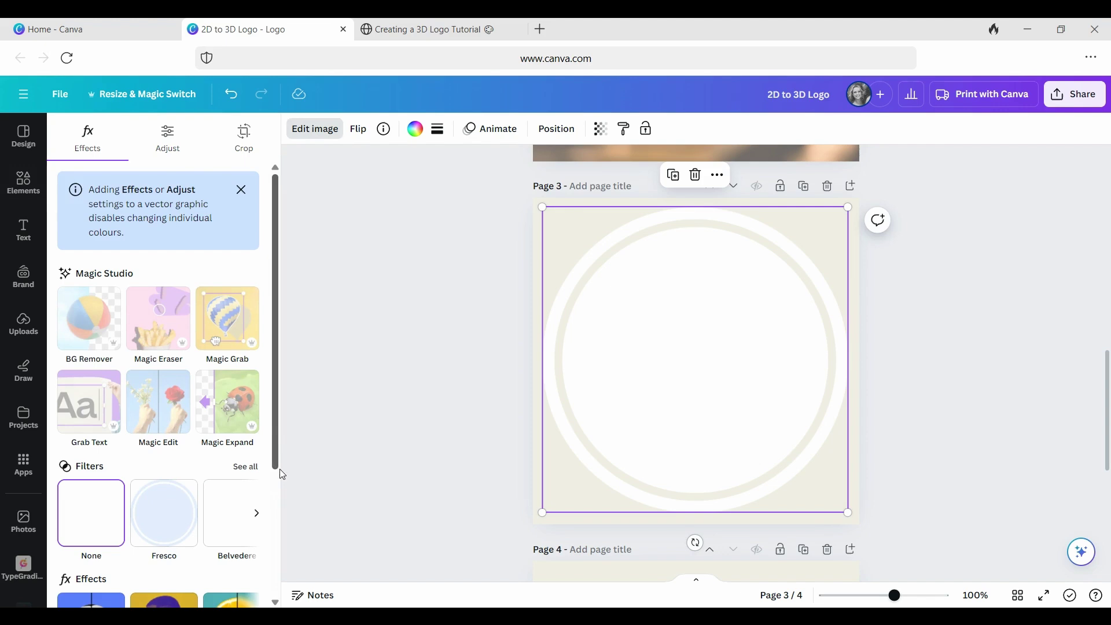
# Give the white circle a Drop shadow with angle 75, distance 25, intensity 76 and blur 28
pyautogui.click(98, 542)
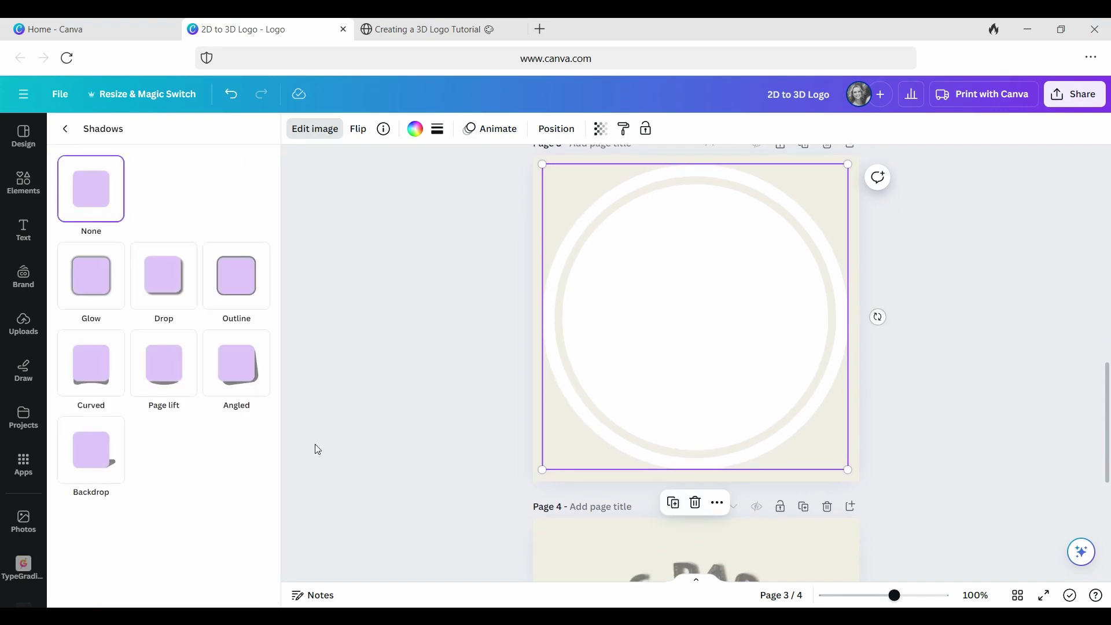
pyautogui.click(165, 294)
pyautogui.press('Escape')
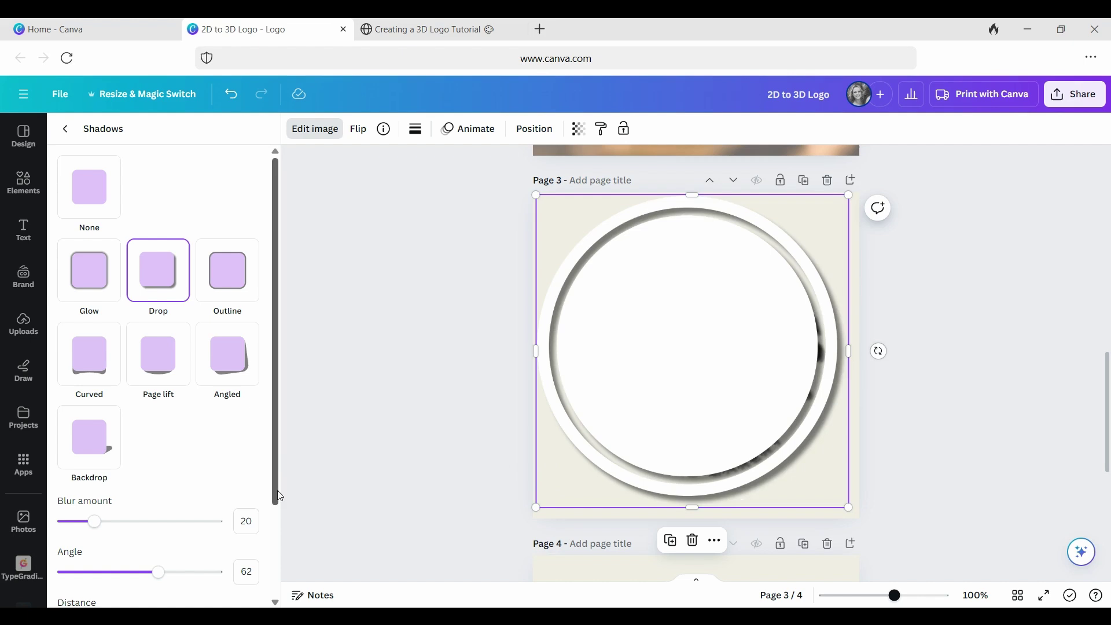
pyautogui.scroll(-3, 277, 542)
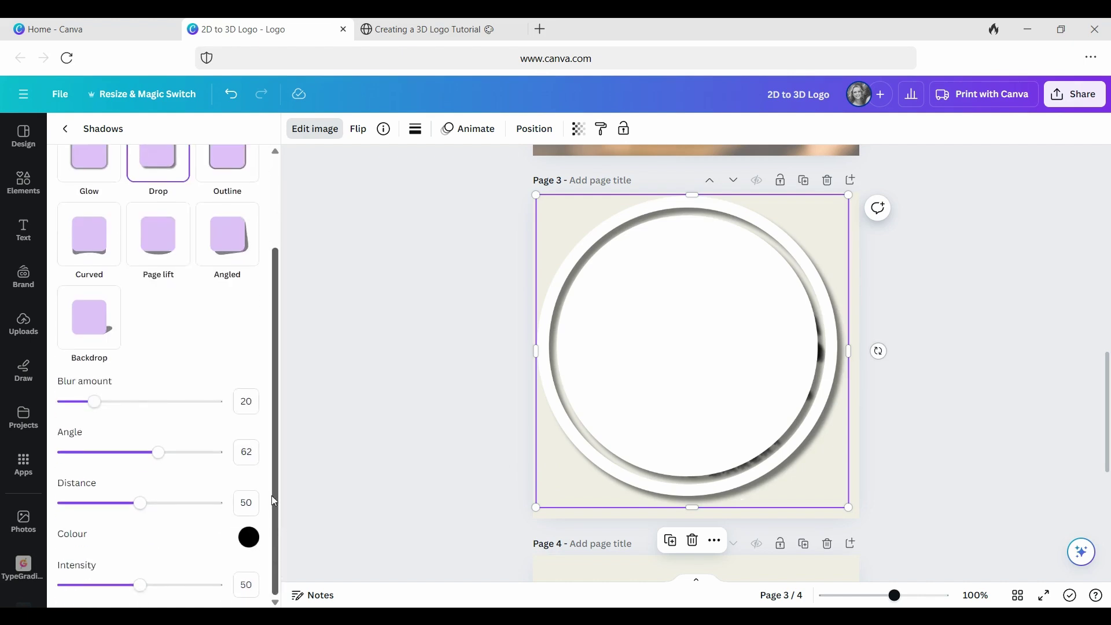
pyautogui.click(252, 406)
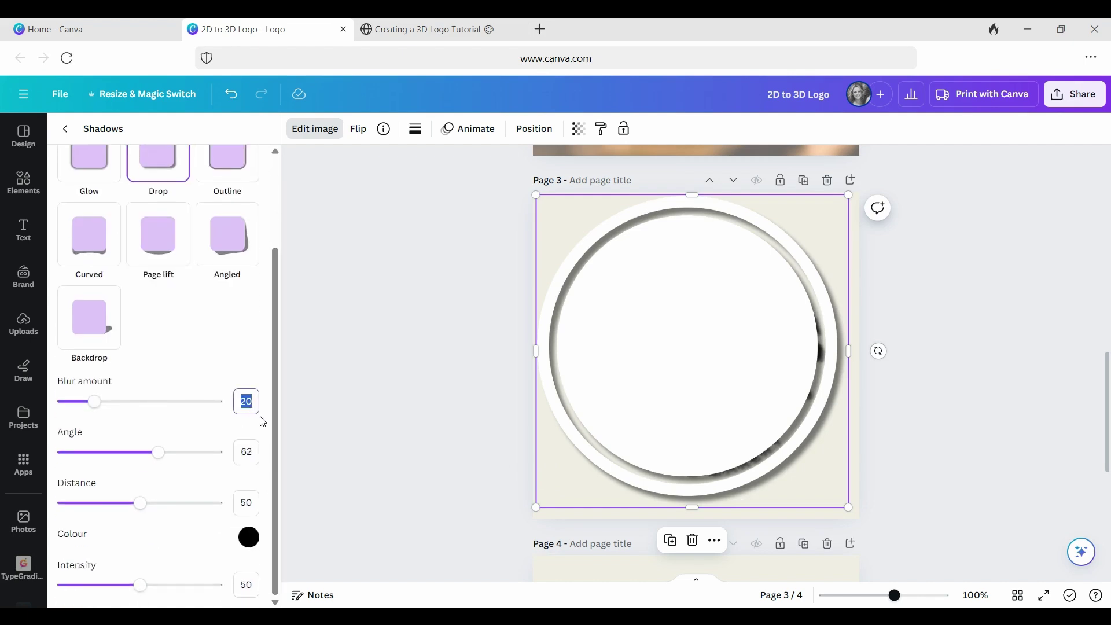
pyautogui.click(251, 452)
pyautogui.write('75')
pyautogui.click(246, 502)
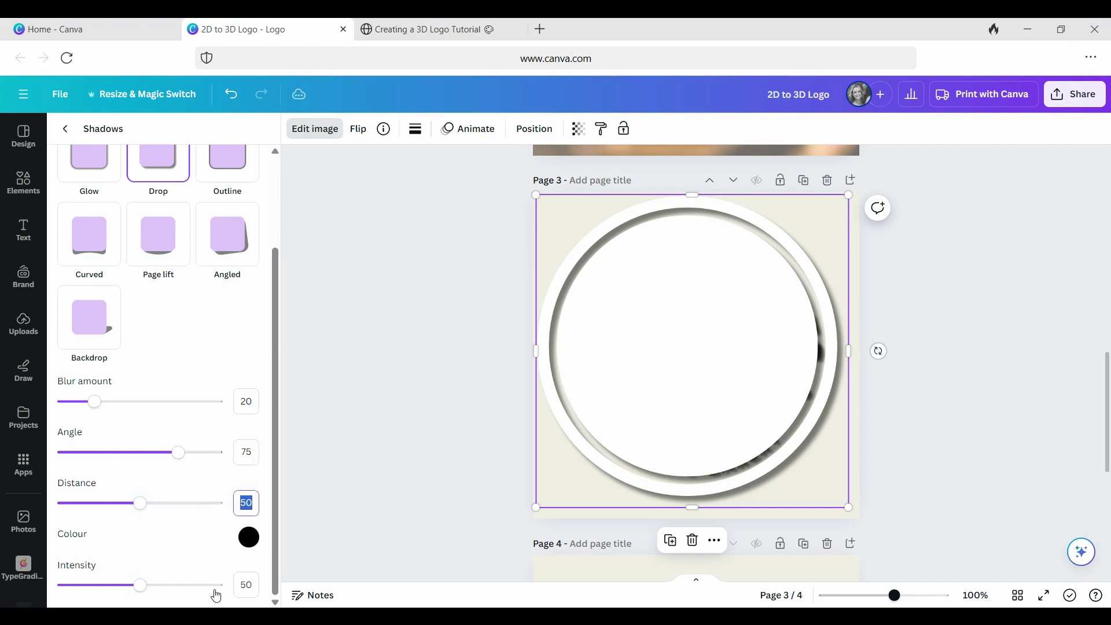
pyautogui.write('25')
pyautogui.press('Return')
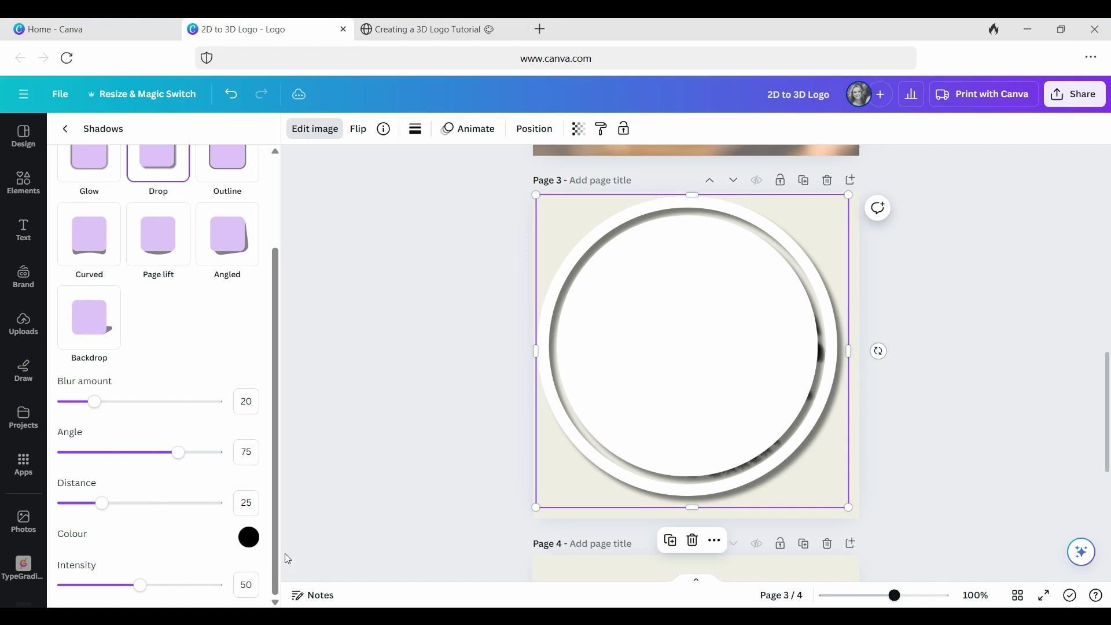
pyautogui.click(246, 584)
pyautogui.write('766')
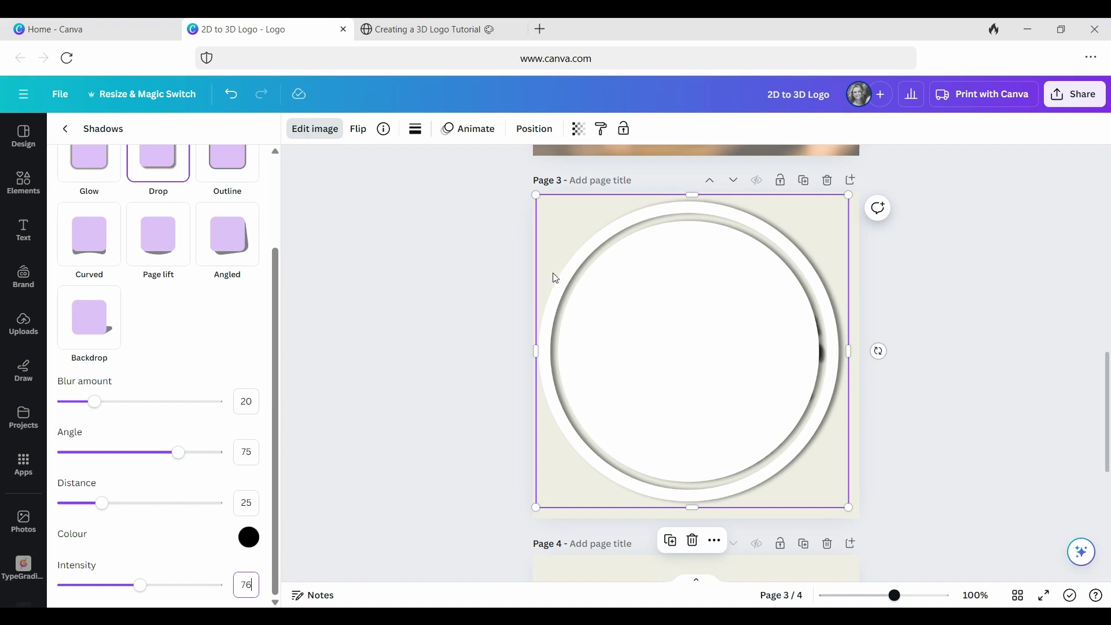
pyautogui.click(246, 401)
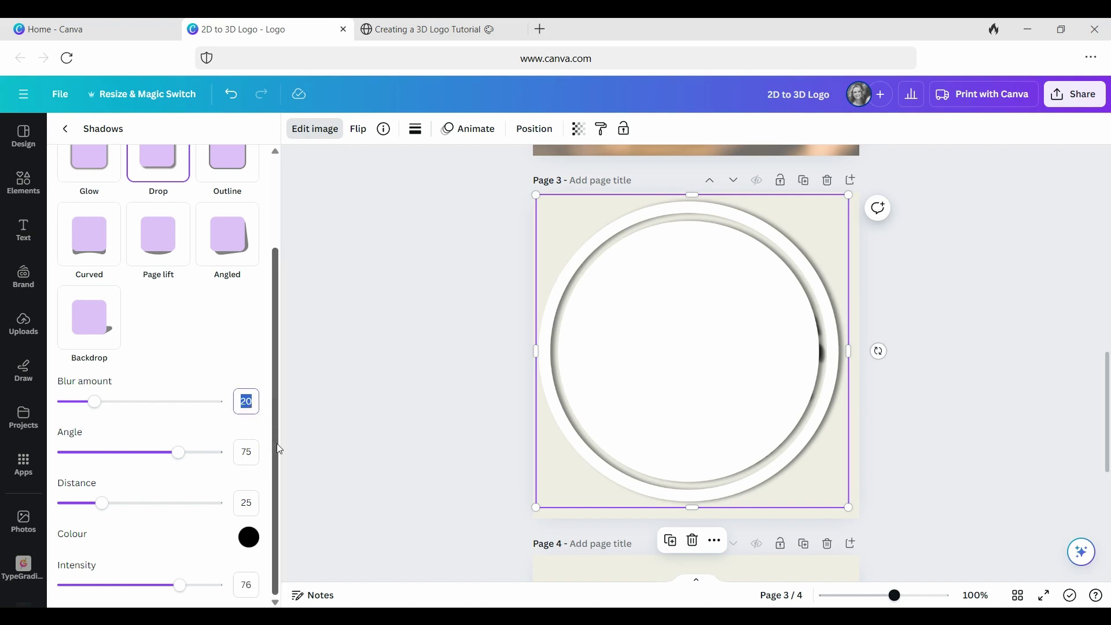
pyautogui.write('28')
pyautogui.press('Return')
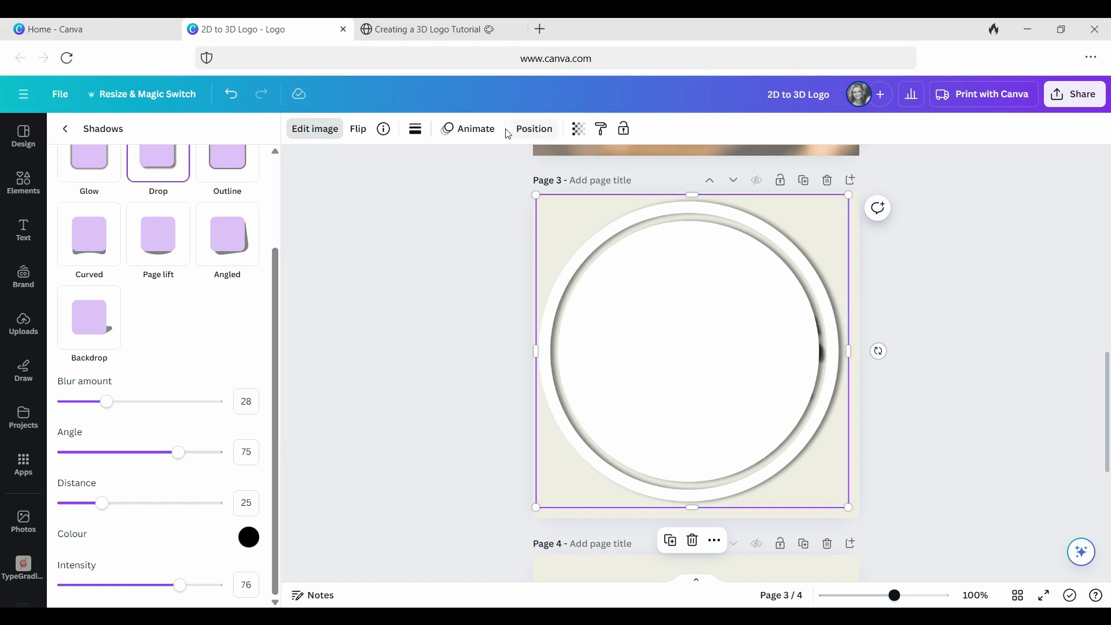
# Send the white circle backward and realign the logo over it at about 477 px
pyautogui.click(535, 132)
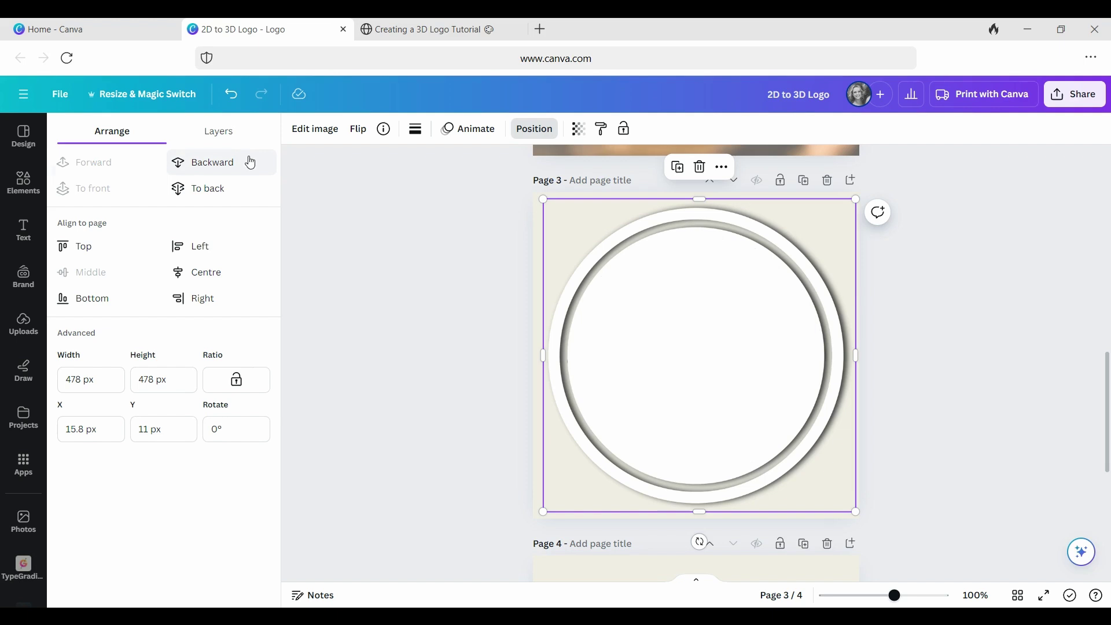
pyautogui.click(219, 167)
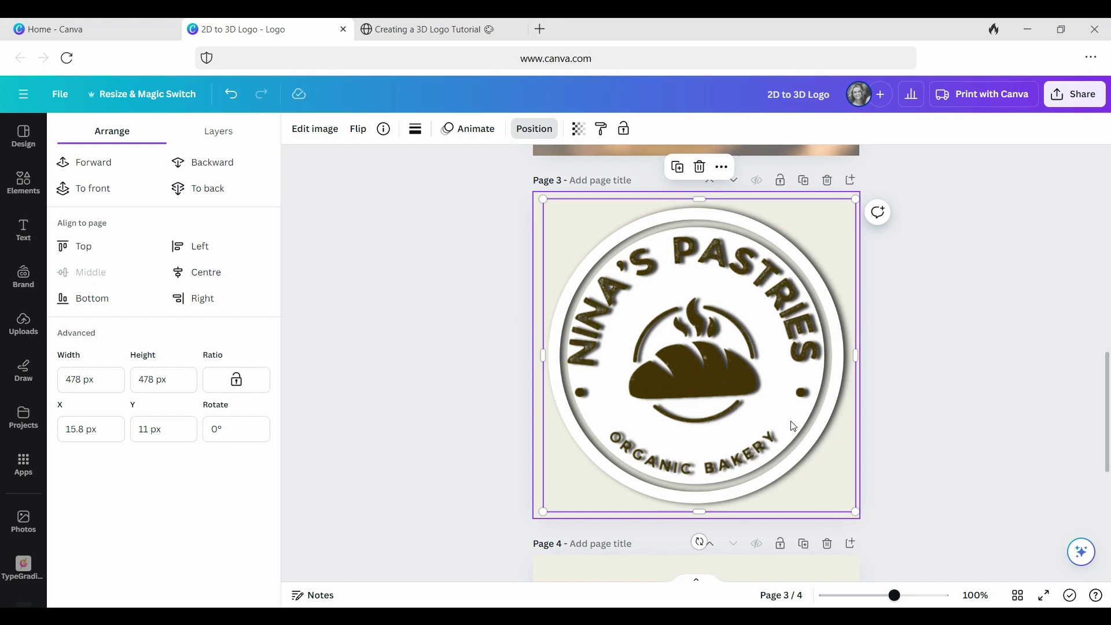
pyautogui.moveTo(793, 427)
pyautogui.mouseDown()
pyautogui.moveTo(791, 443)
pyautogui.moveTo(790, 426)
pyautogui.mouseUp()
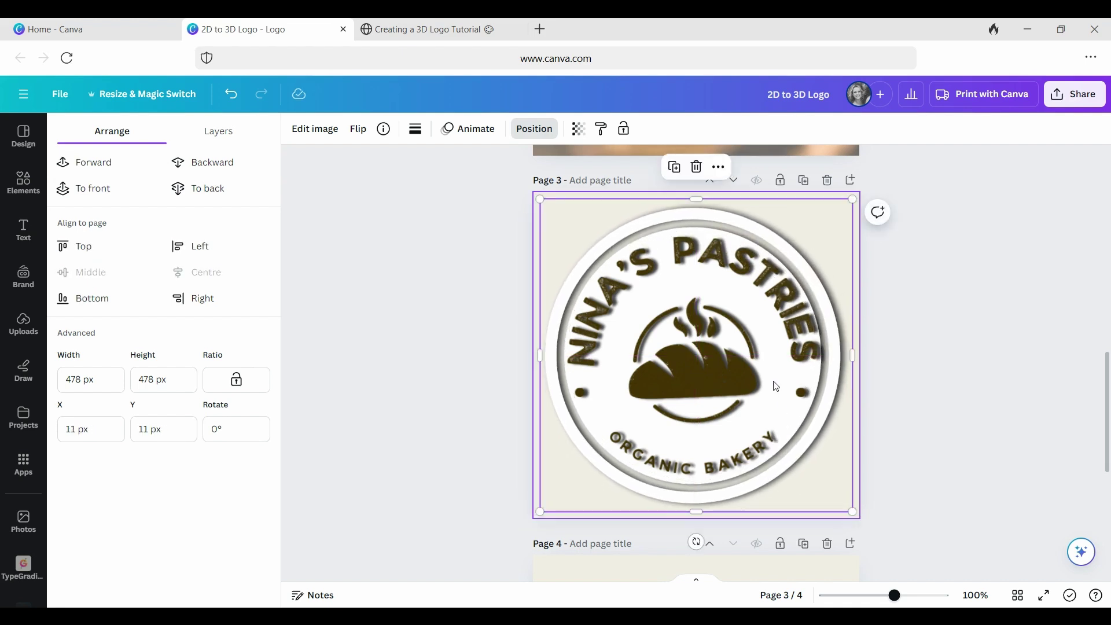
pyautogui.click(216, 136)
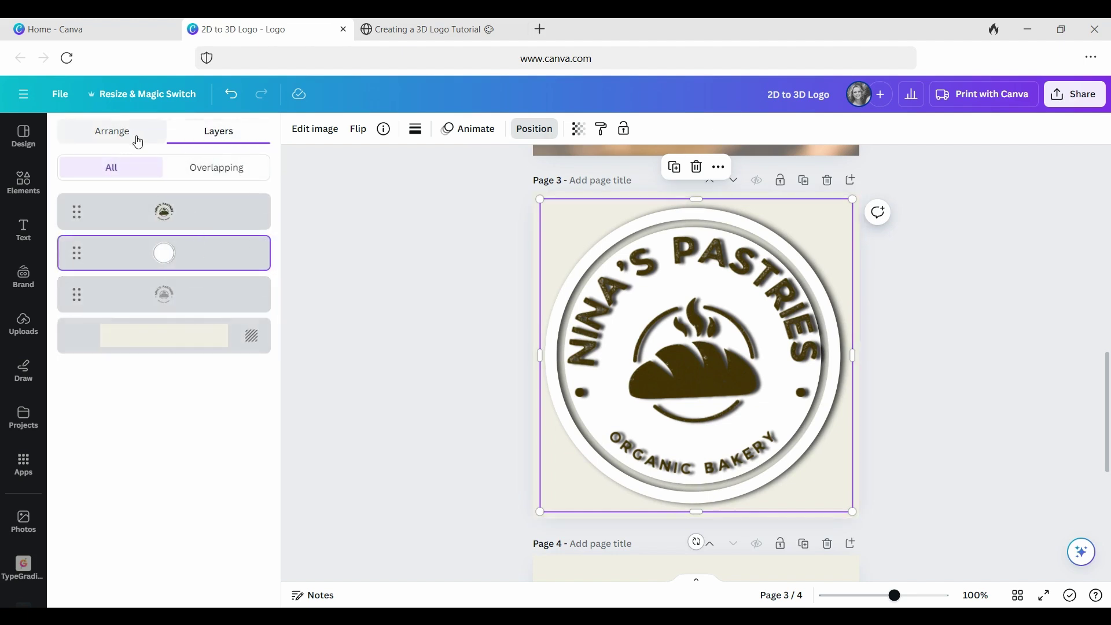
pyautogui.click(105, 136)
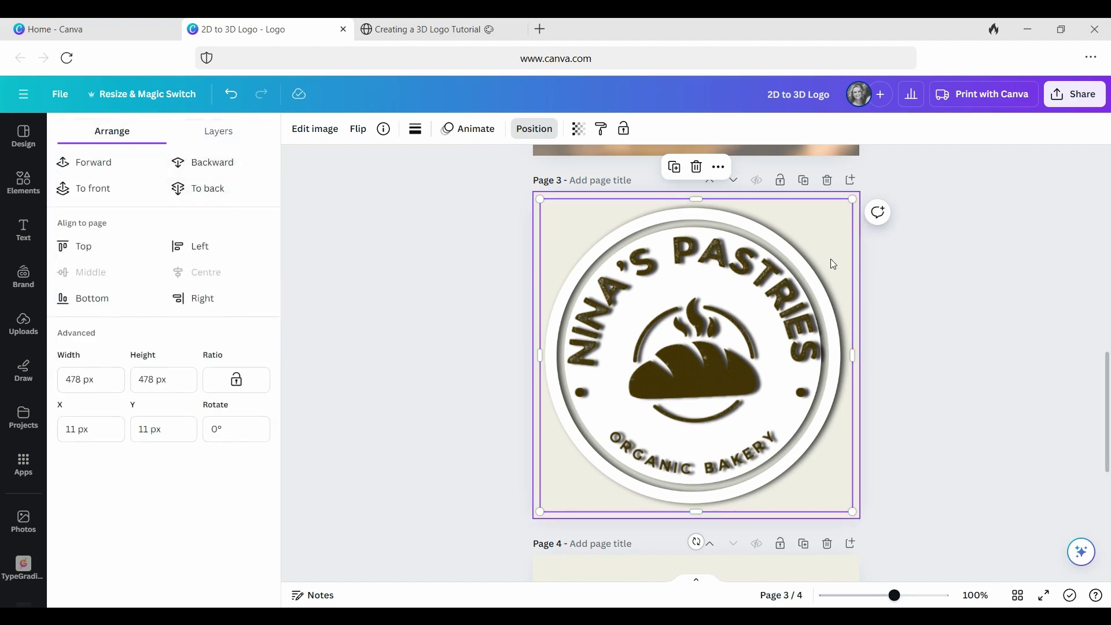
pyautogui.moveTo(833, 264); pyautogui.dragTo(828, 257)
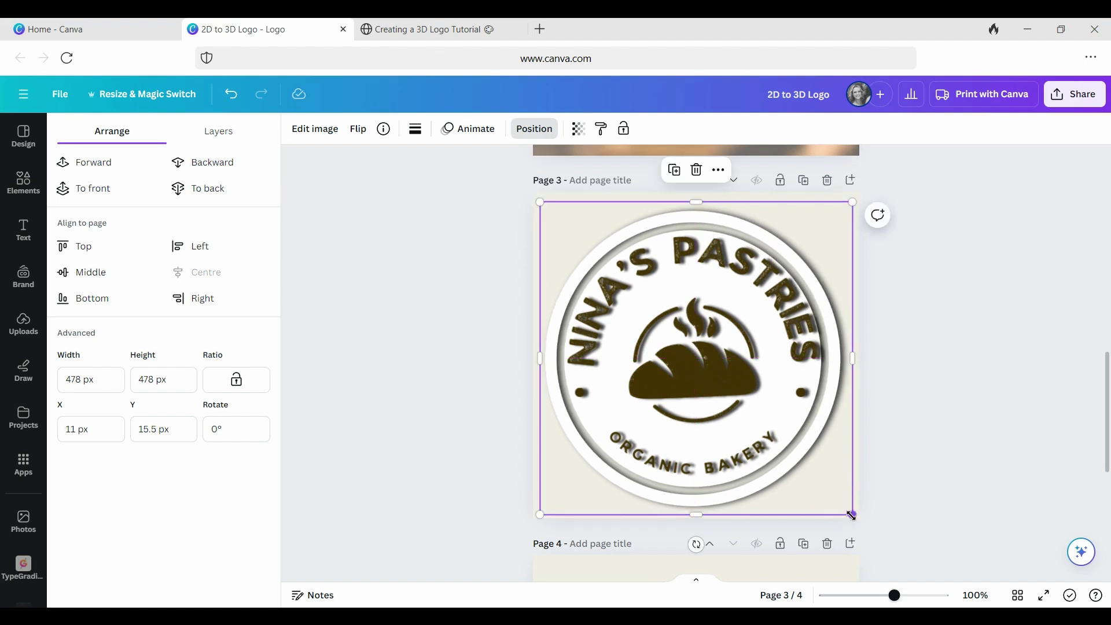
pyautogui.moveTo(858, 518); pyautogui.dragTo(862, 523)
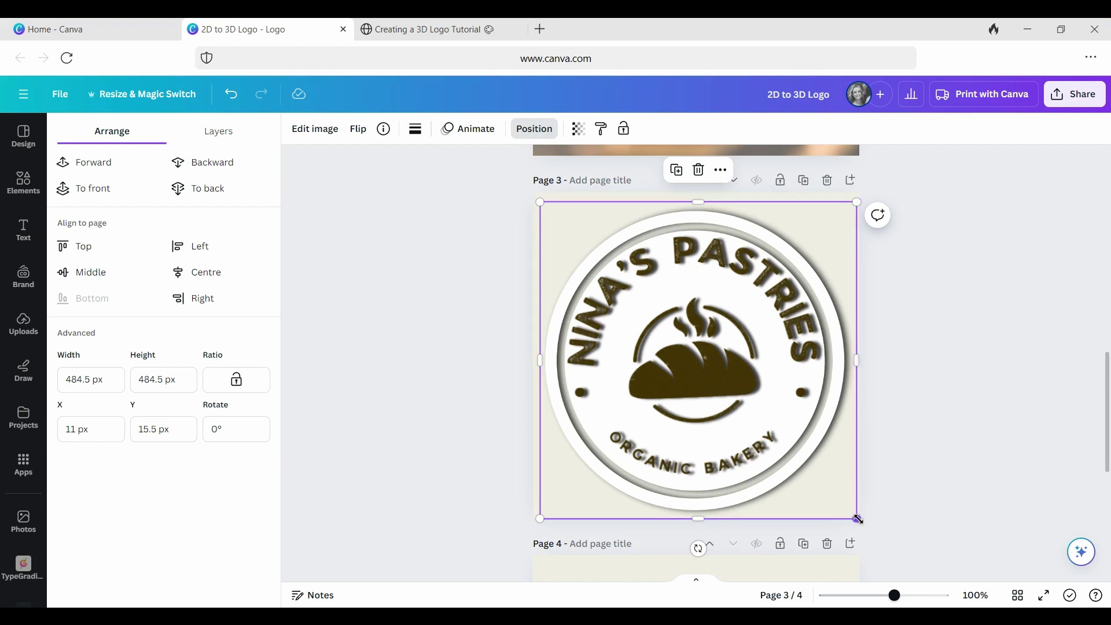
pyautogui.moveTo(850, 512)
pyautogui.mouseDown()
pyautogui.moveTo(843, 506)
pyautogui.moveTo(852, 514)
pyautogui.mouseUp()
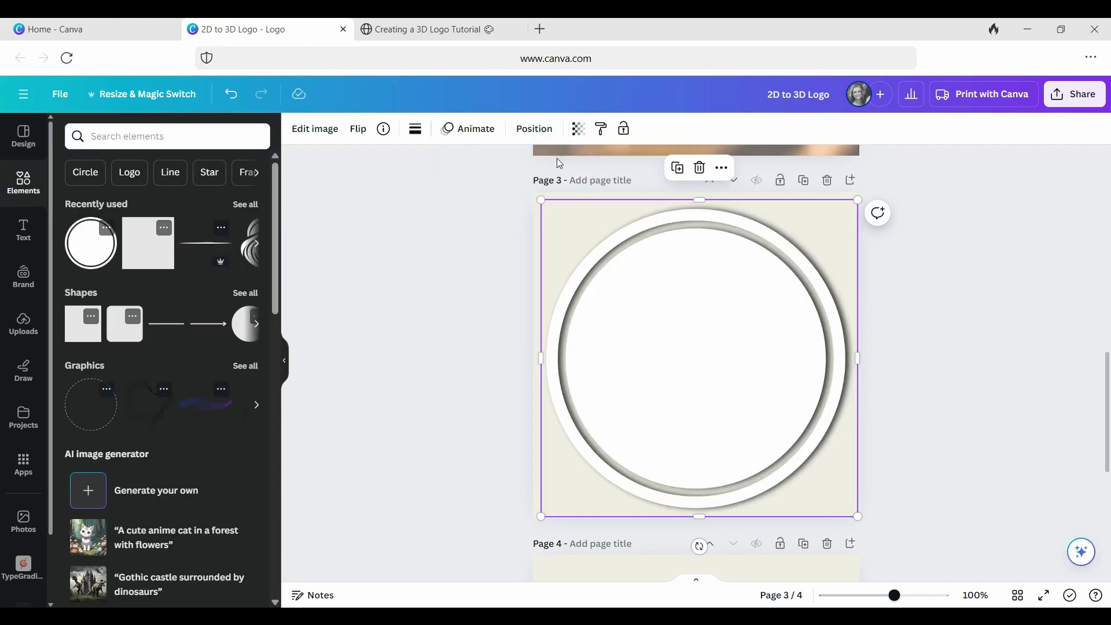
# Move the circle one more layer back so it sits behind the Nina's Pastries logo
pyautogui.click(533, 128)
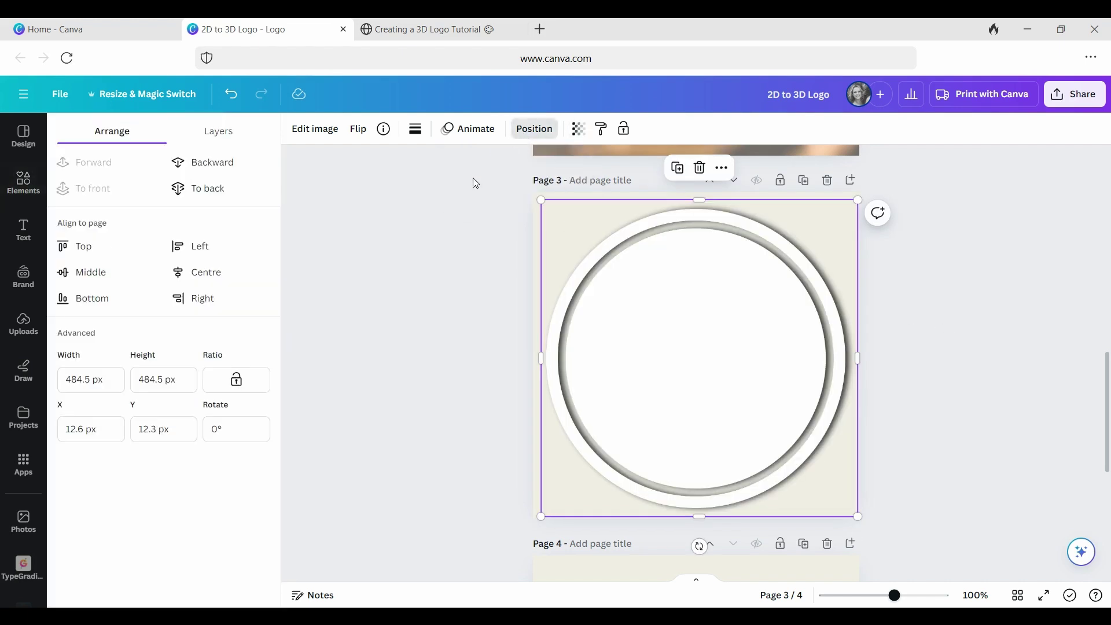
pyautogui.click(234, 175)
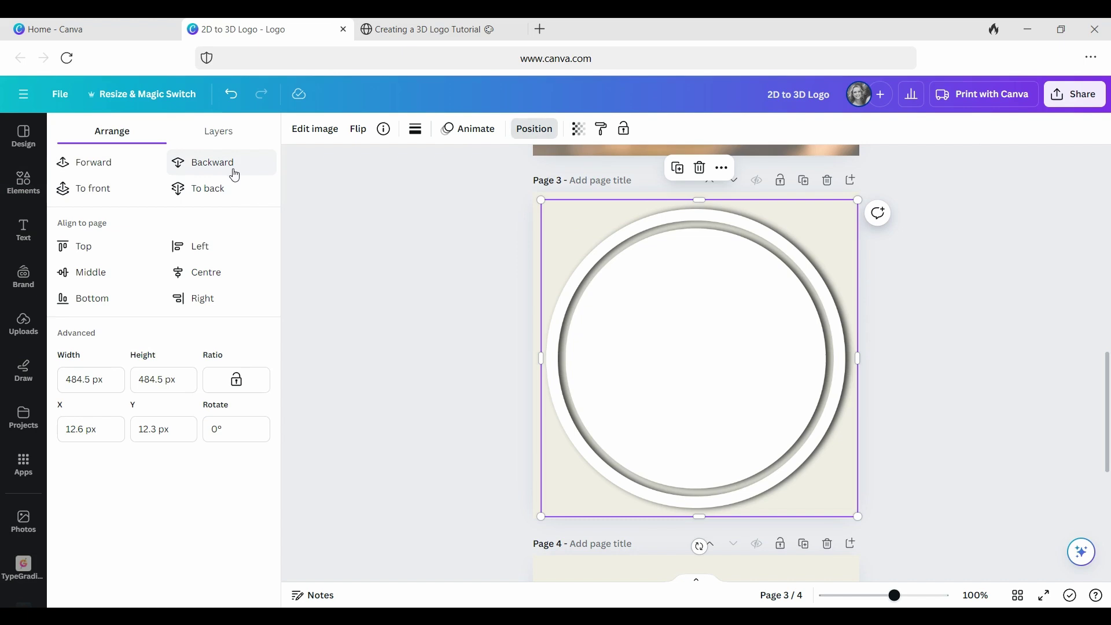
pyautogui.click(237, 173)
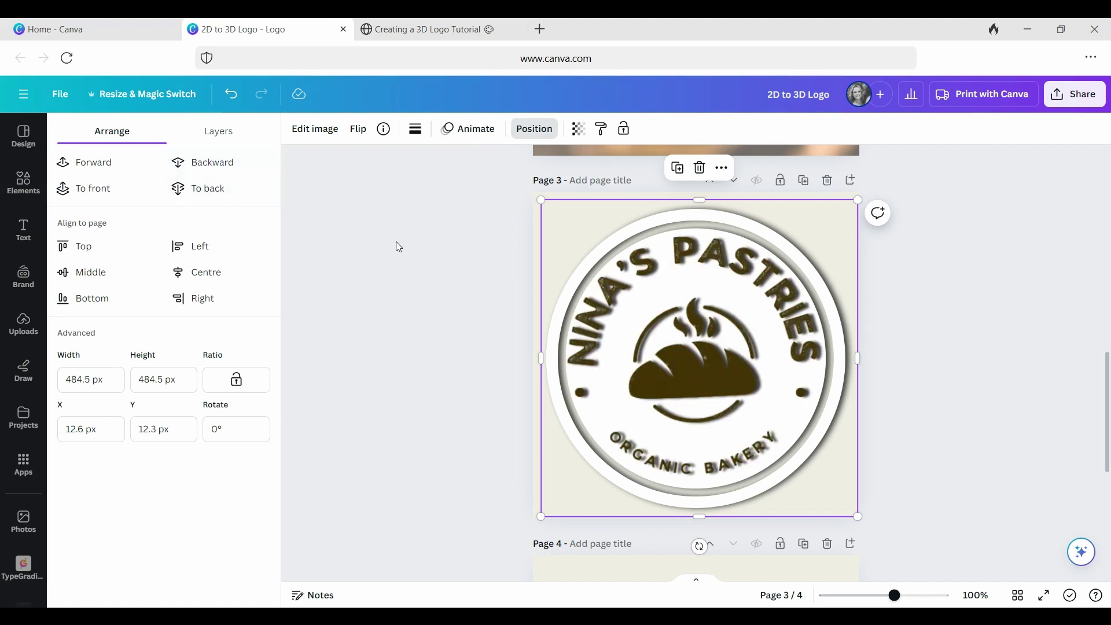
pyautogui.press('Escape')
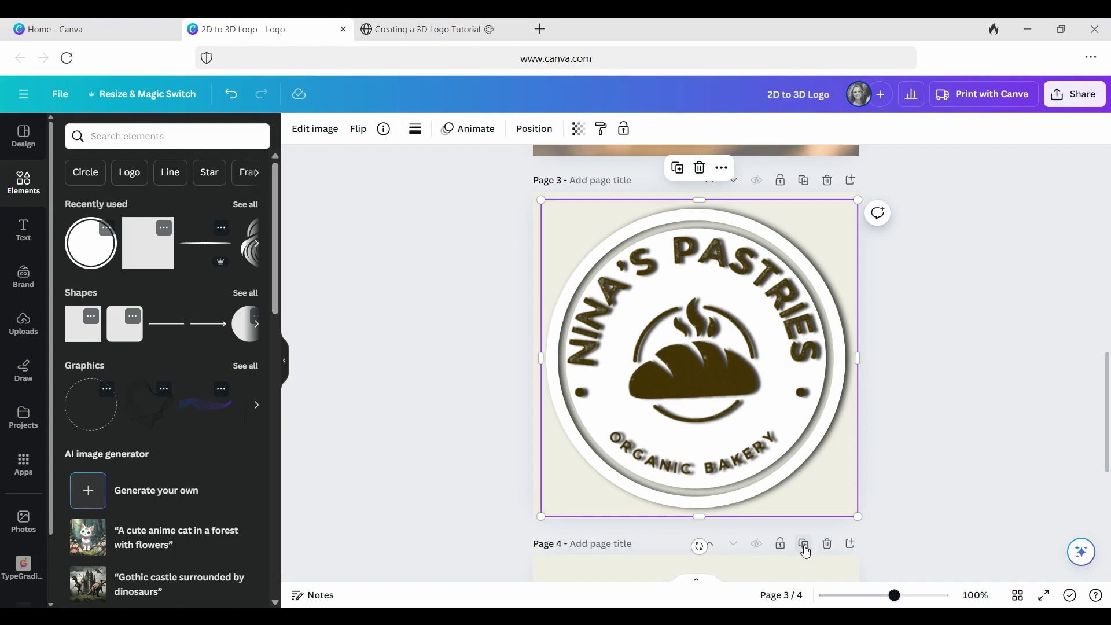
# Delete page 4 and download the design as a transparent-background PNG at size 3.125 (1,563 × 1,563 px)
pyautogui.click(827, 544)
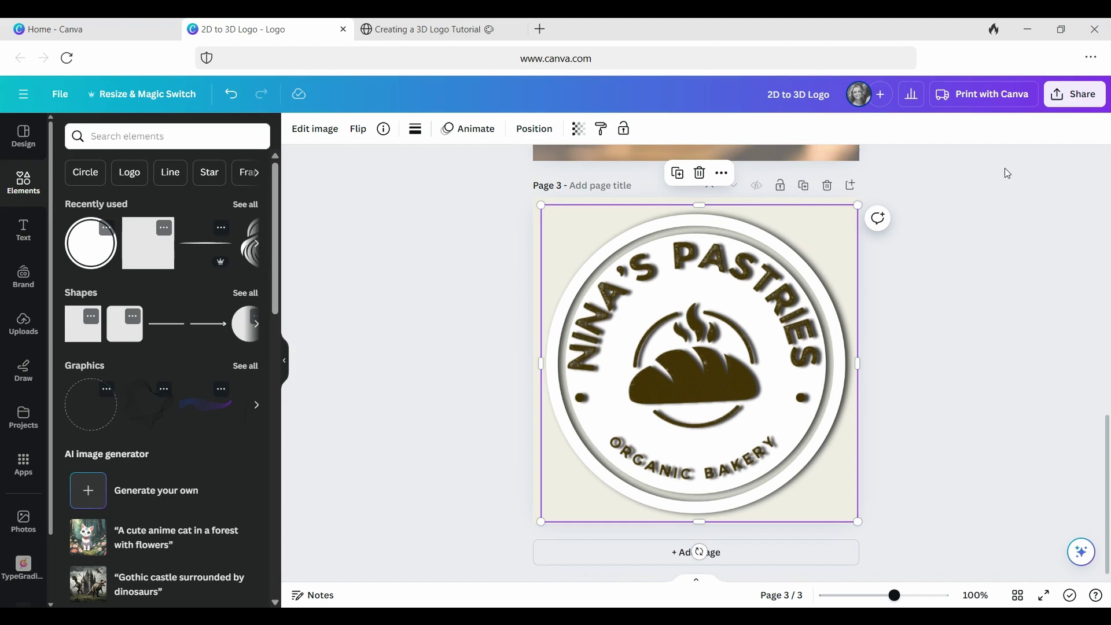
pyautogui.click(1080, 100)
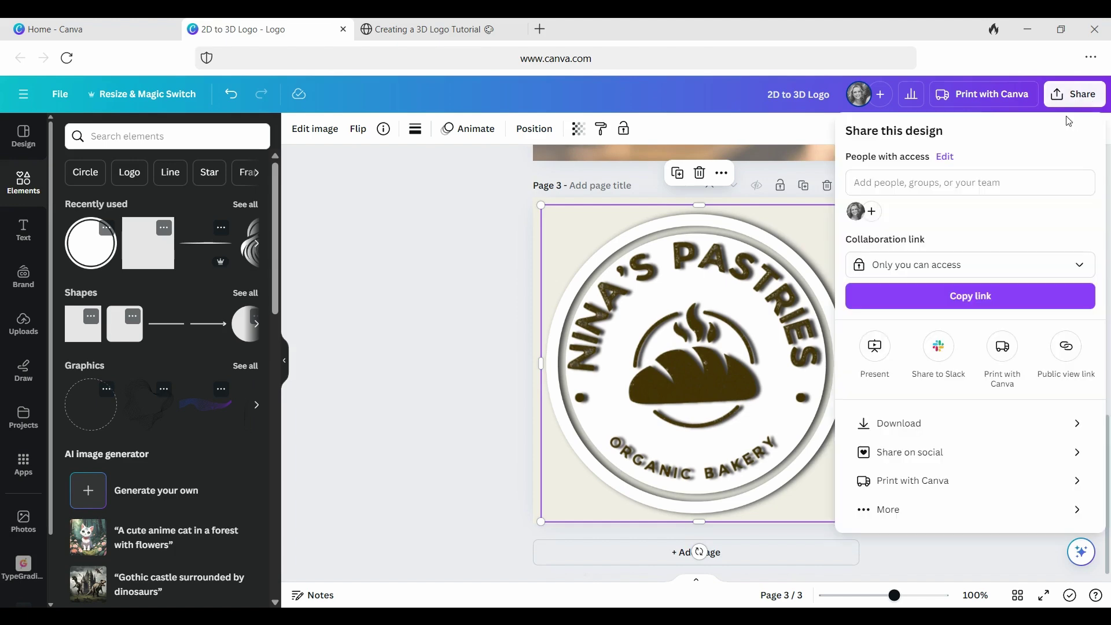
pyautogui.click(912, 424)
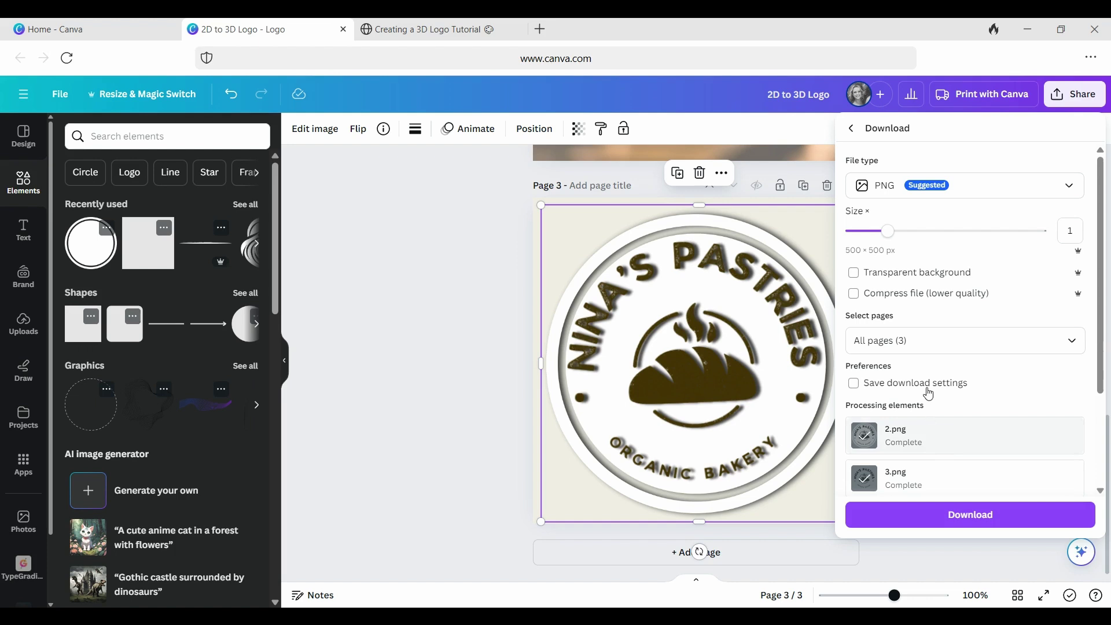
pyautogui.click(853, 273)
pyautogui.moveTo(888, 231); pyautogui.dragTo(1051, 247)
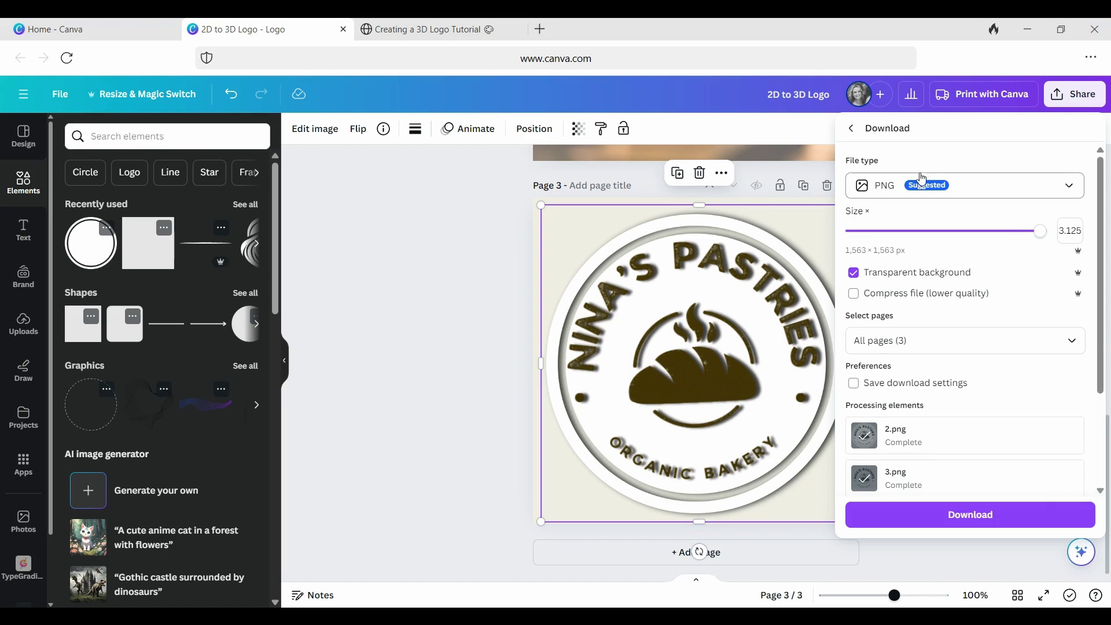
pyautogui.click(976, 195)
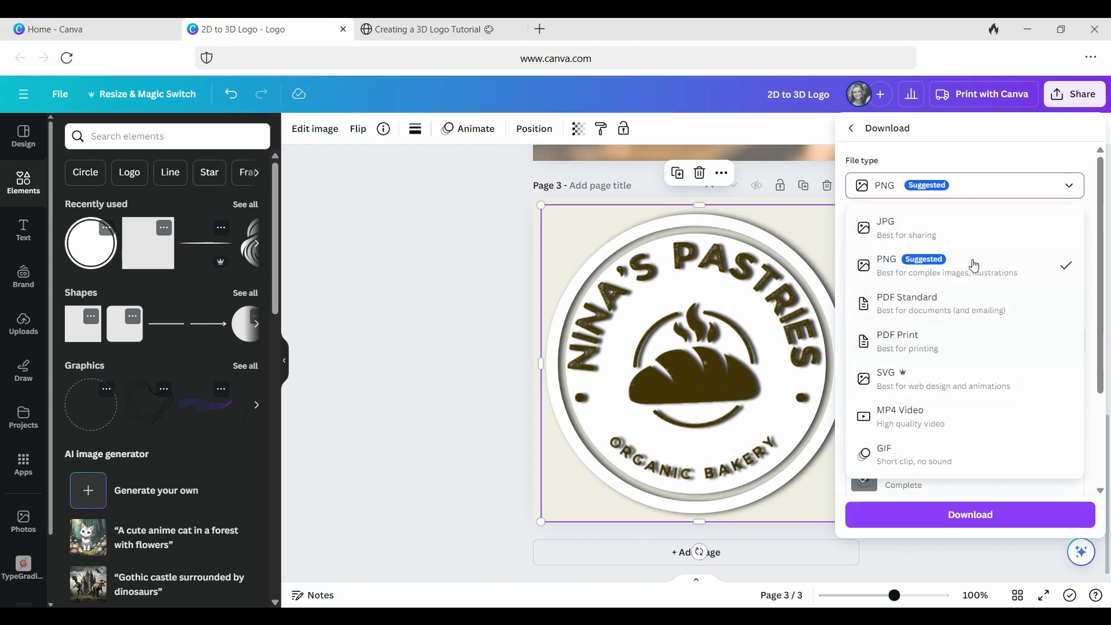
pyautogui.click(1074, 190)
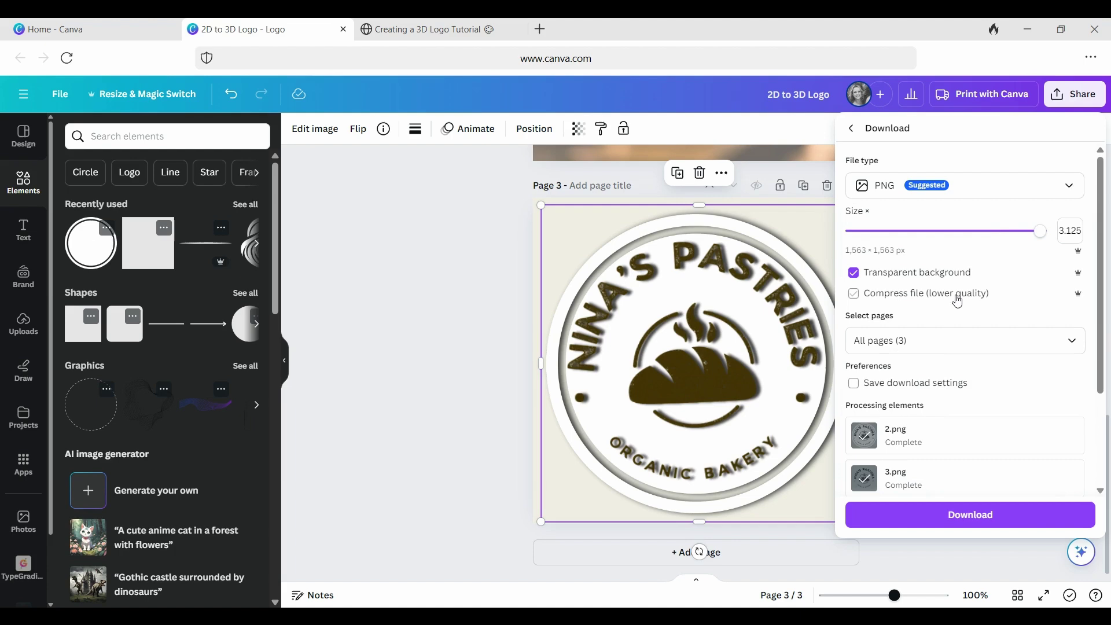
pyautogui.click(974, 516)
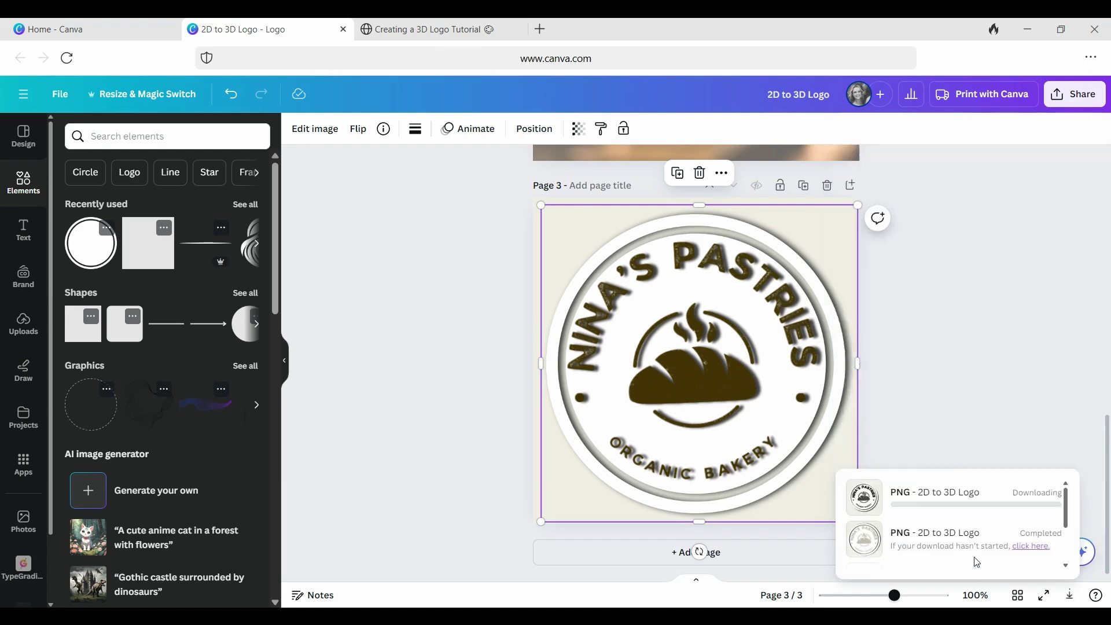
pyautogui.click(996, 207)
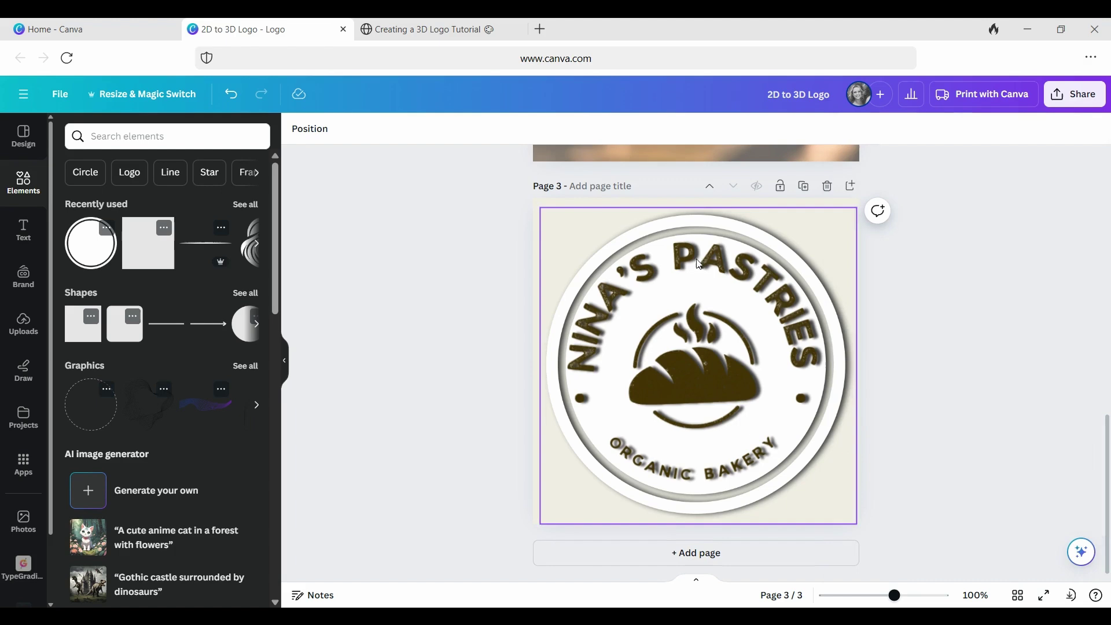